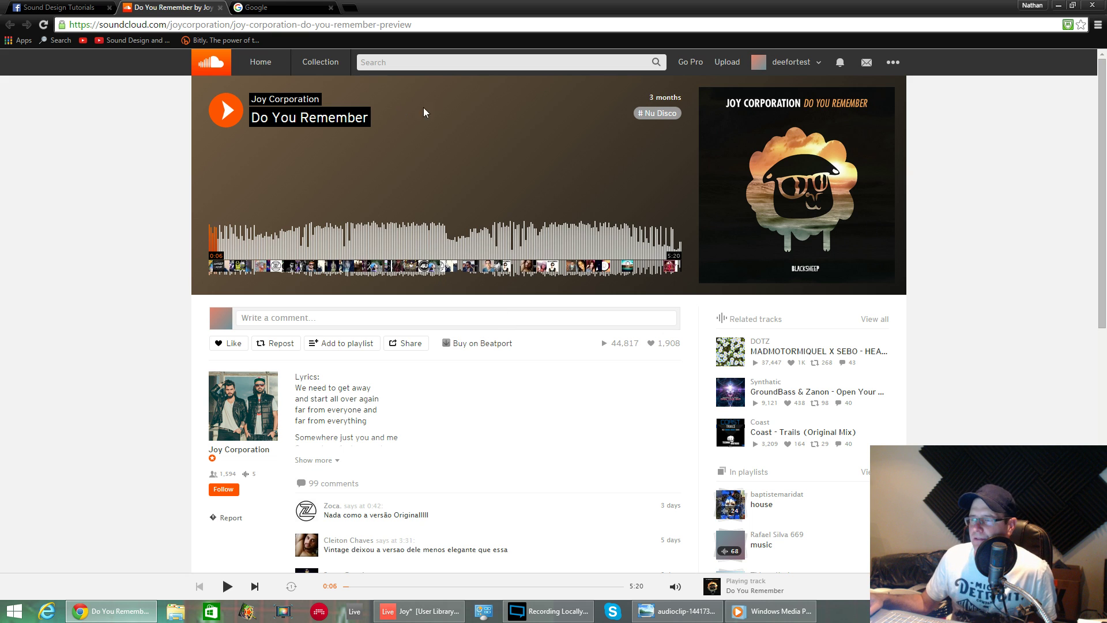
Step: Switch from the browser to Ableton Live and play the arrangement loop from bar 33
click(1093, 5)
click(614, 191)
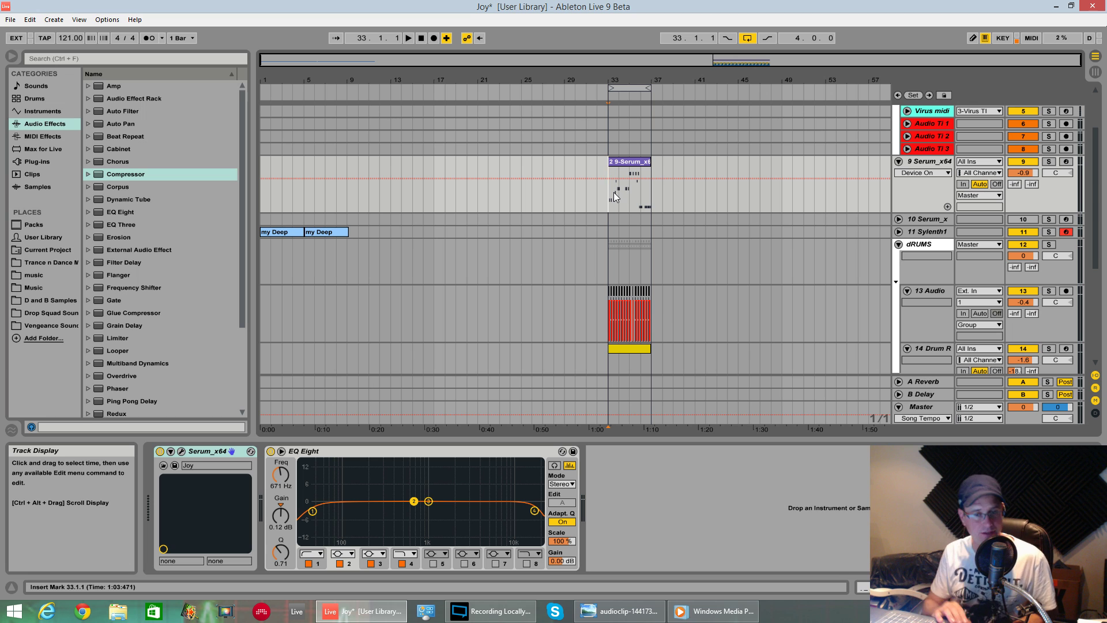
key(space)
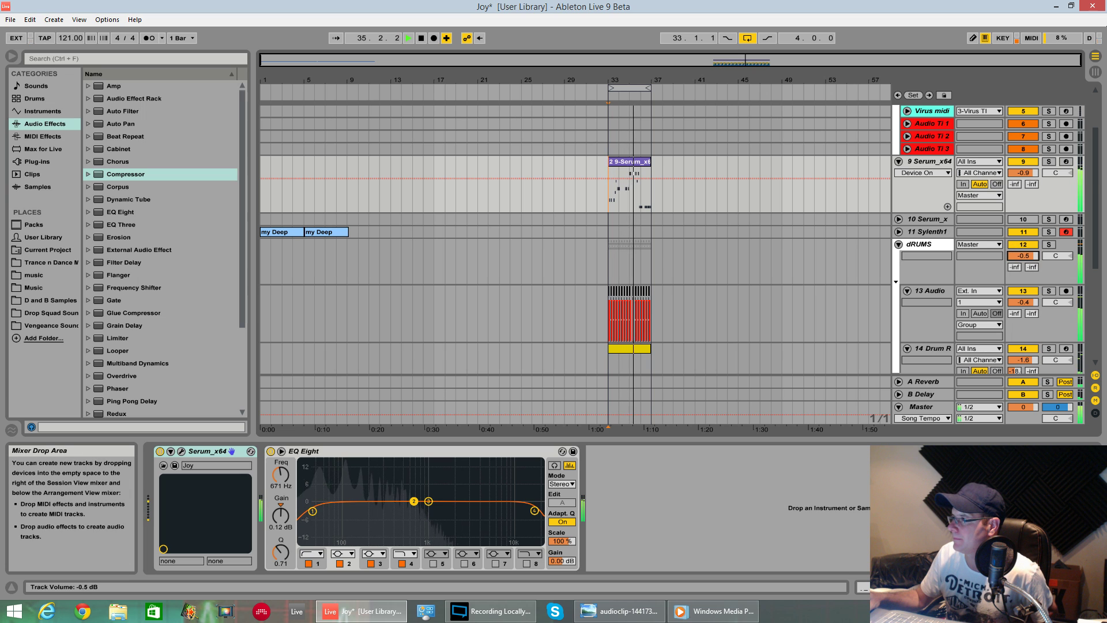
Step: Lower the dRUMS group's track volume to -2.4 dB
scroll(1022, 293, down, 3)
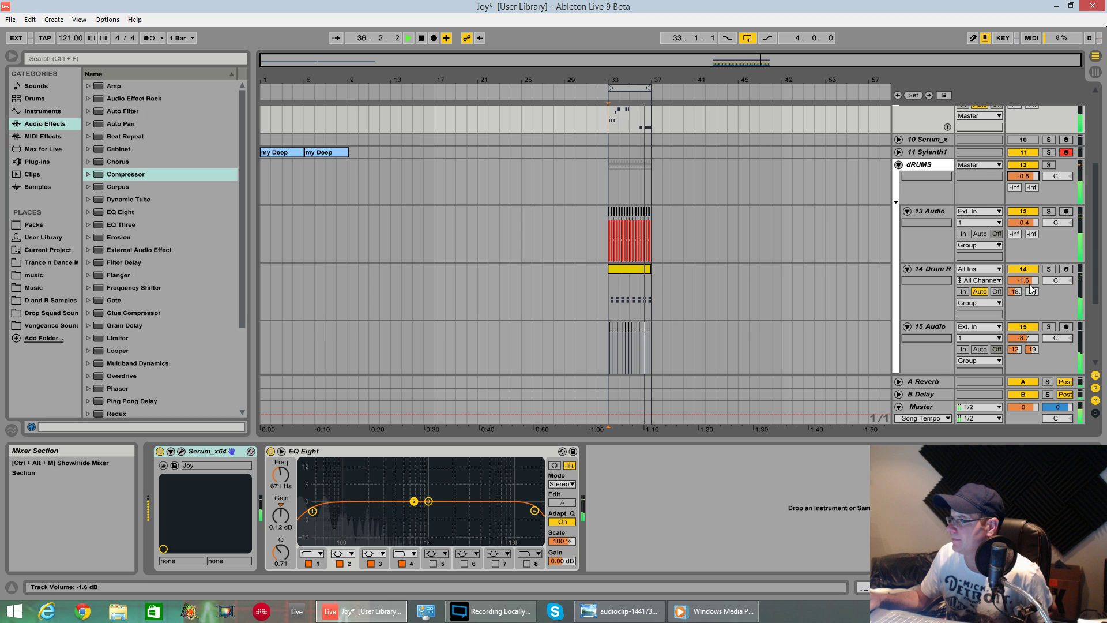
scroll(1025, 190, up, 2)
drag(1023, 217, 1023, 226)
scroll(960, 206, up, 3)
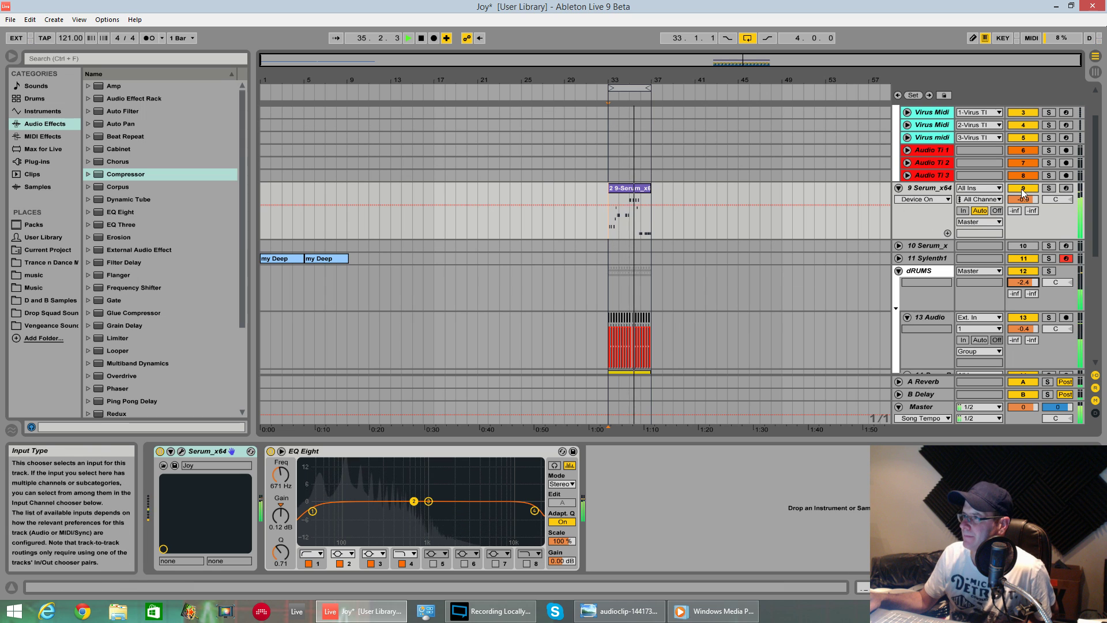
Step: Solo the 9 Serum_x64 track, open its Serum instrument window and stop playback
click(1049, 189)
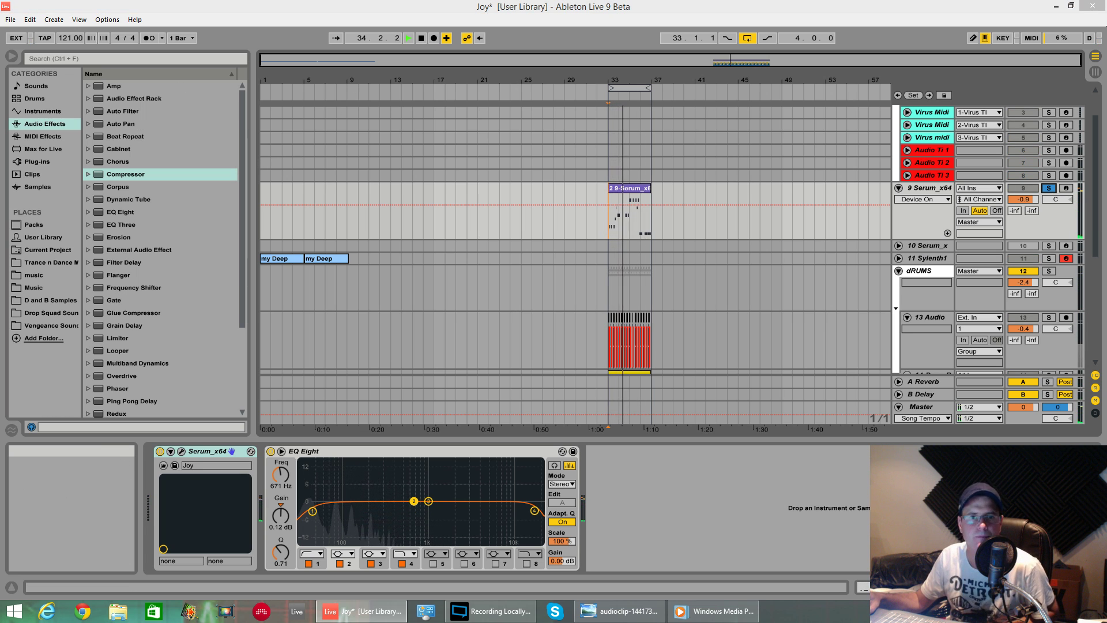
click(943, 194)
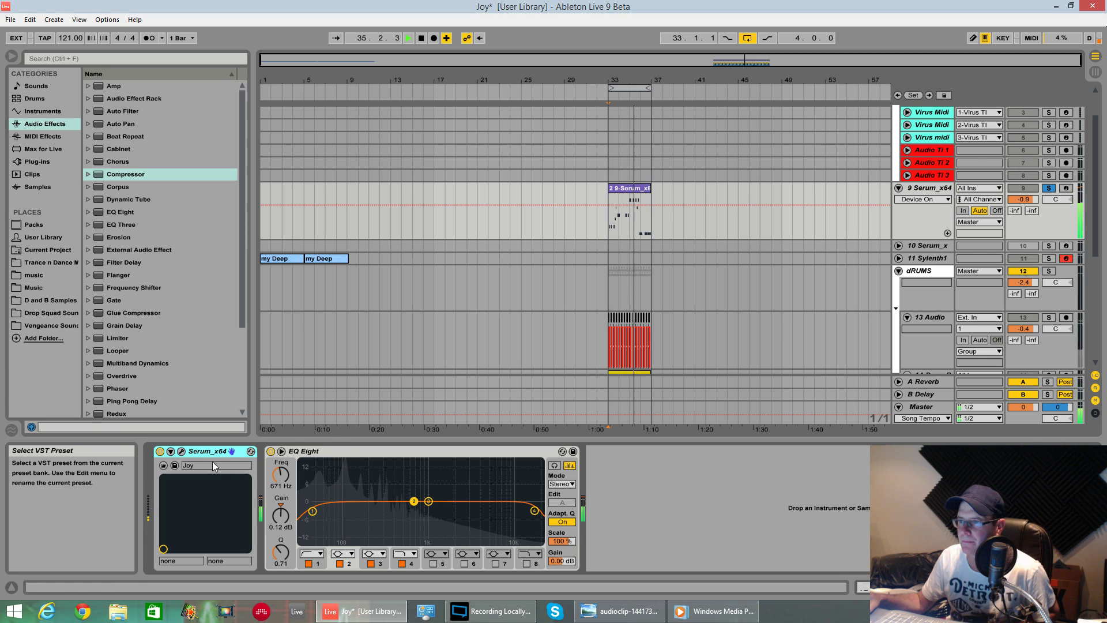
click(181, 451)
drag(637, 168, 492, 93)
key(space)
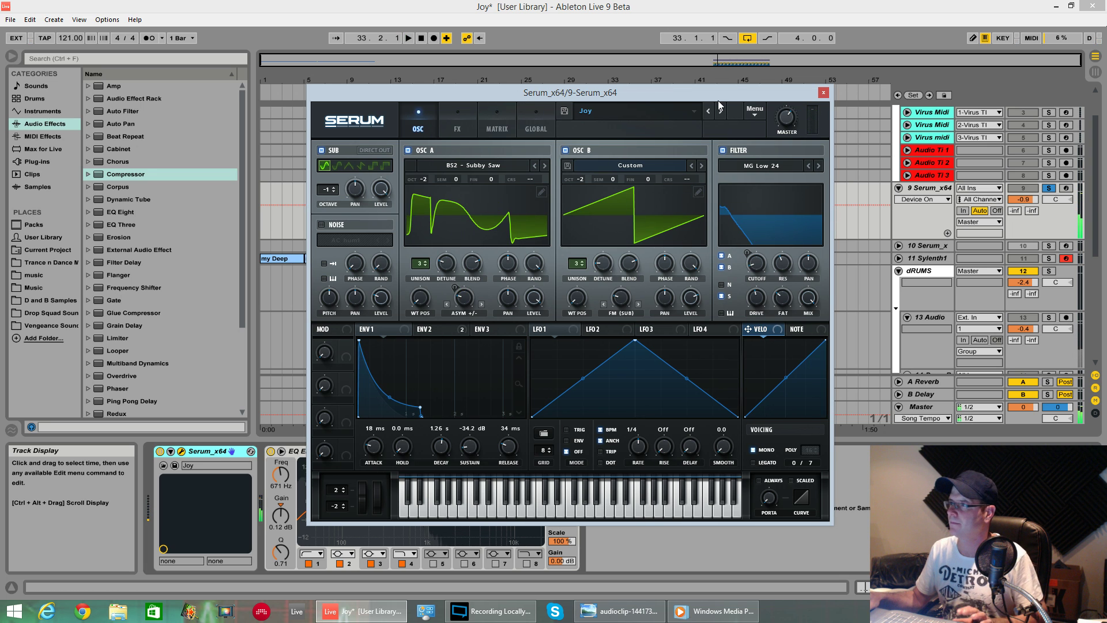
Step: Reset Serum from the Joy patch to the Init preset
drag(715, 96, 648, 107)
click(603, 209)
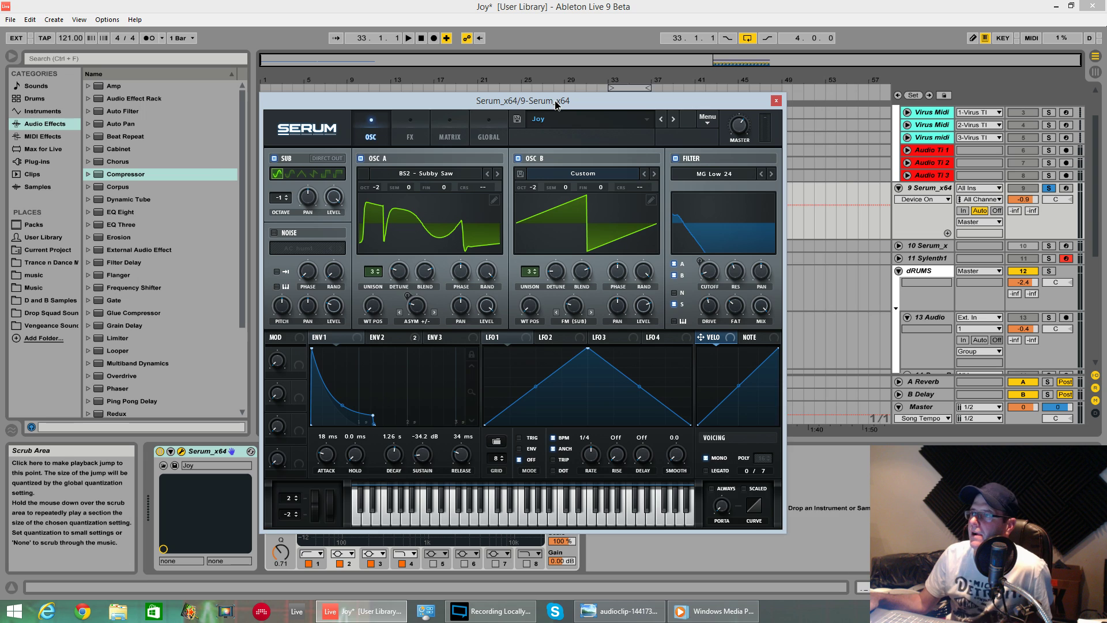
drag(556, 105, 586, 91)
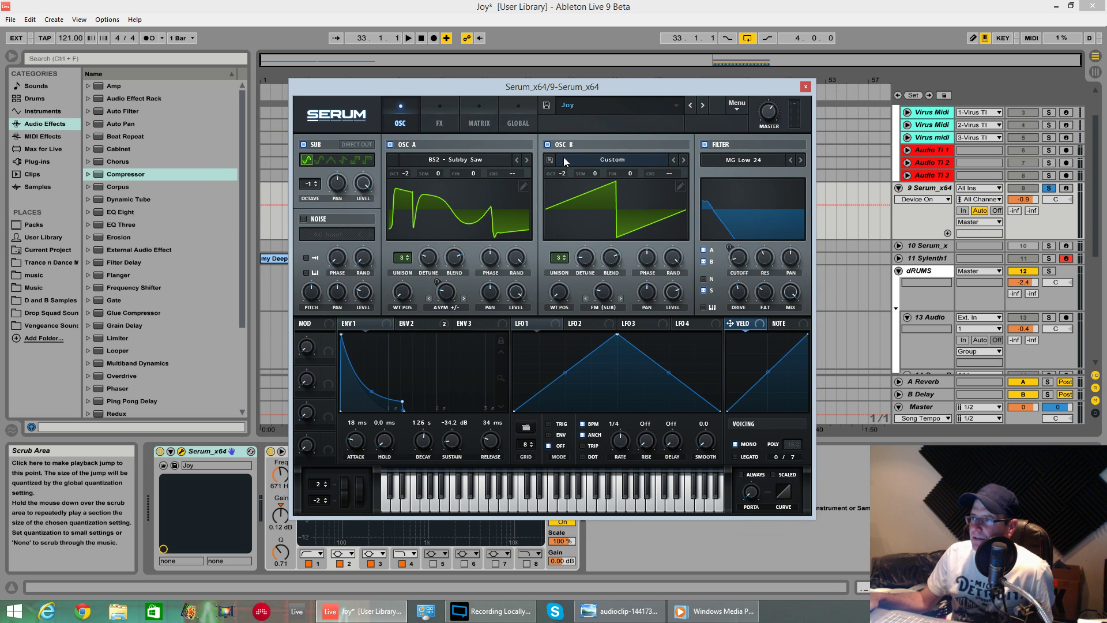
click(736, 105)
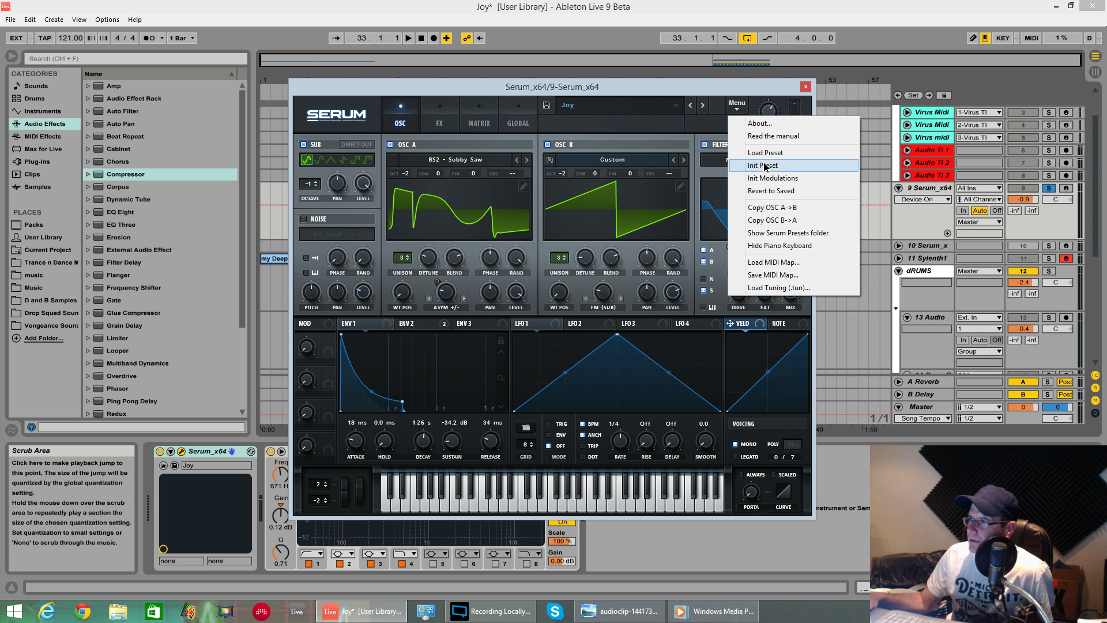
click(848, 165)
Step: Load the Analog wavetable BS2 - Subby Saw into oscillator A
click(460, 165)
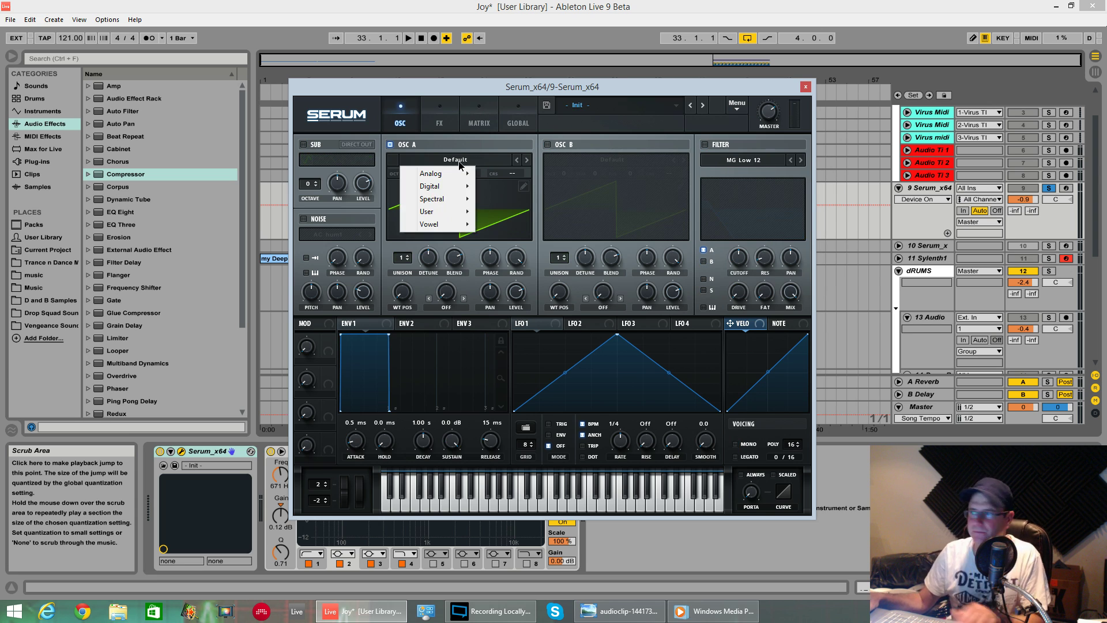
mouse_move(458, 174)
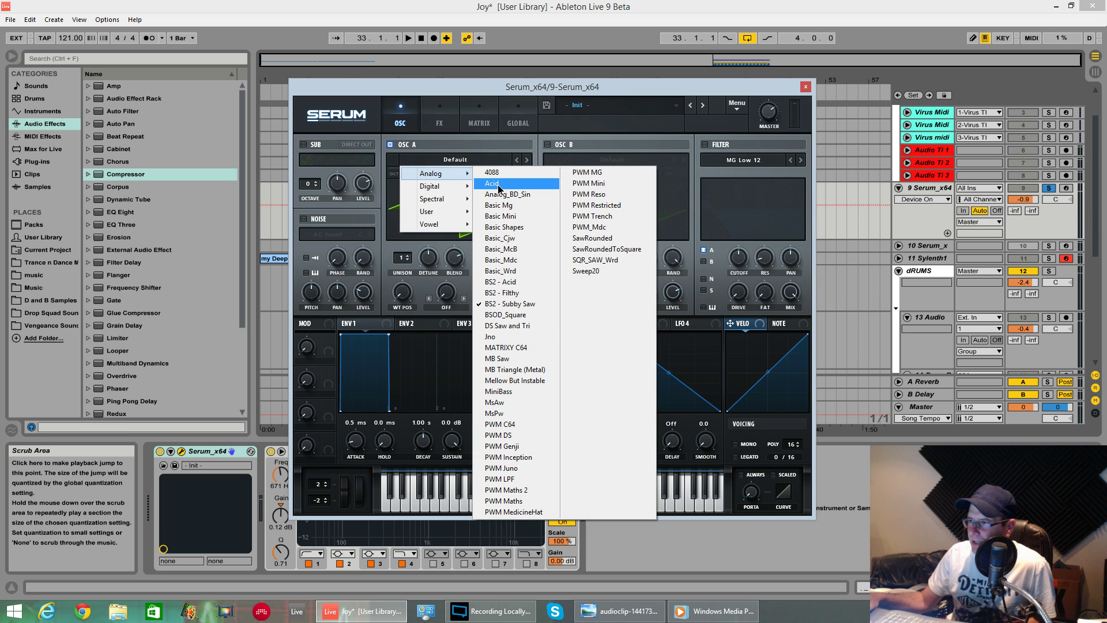
click(512, 304)
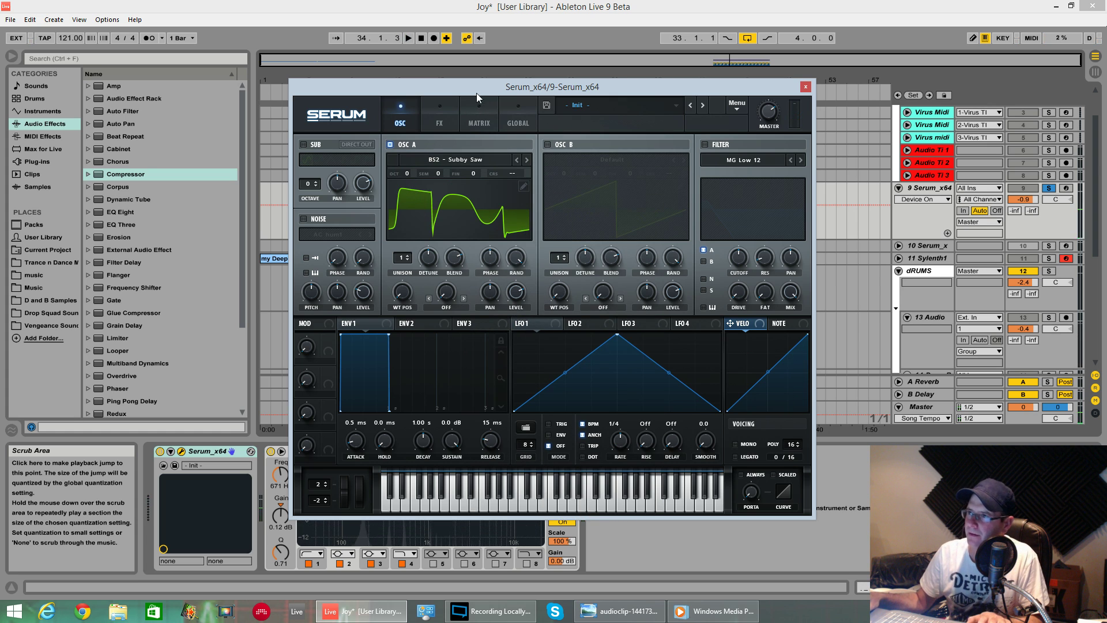
Step: Open the Serum track's MIDI clip at bar 33 in the note editor and examine its bass notes
drag(456, 87, 410, 419)
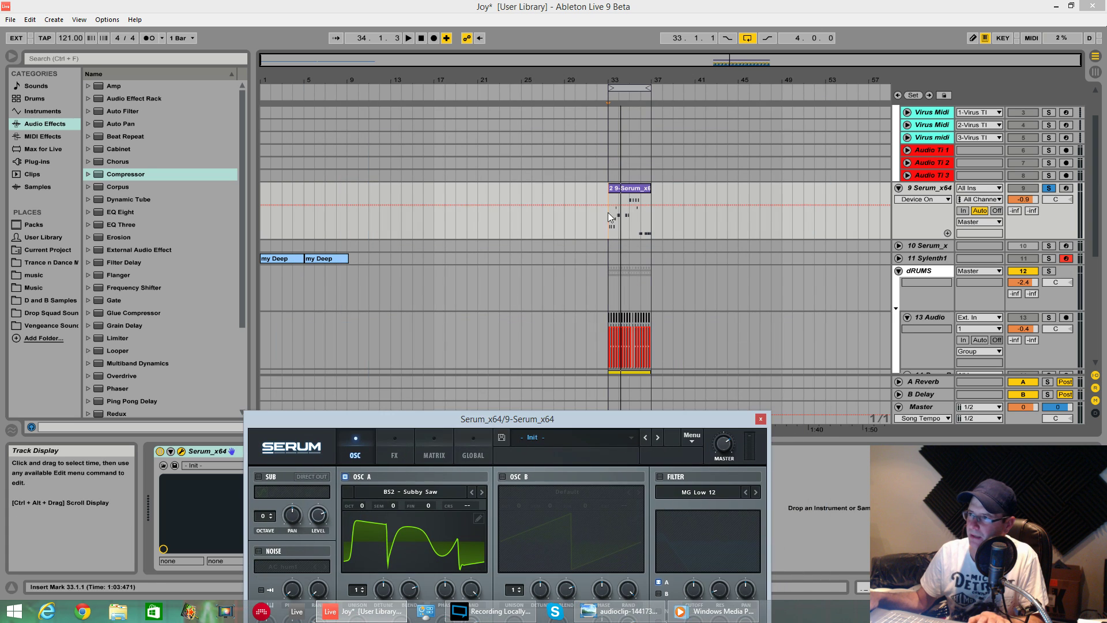
click(643, 189)
mouse_move(642, 189)
mouse_down()
mouse_move(662, 189)
mouse_move(652, 188)
mouse_up()
double_click(642, 190)
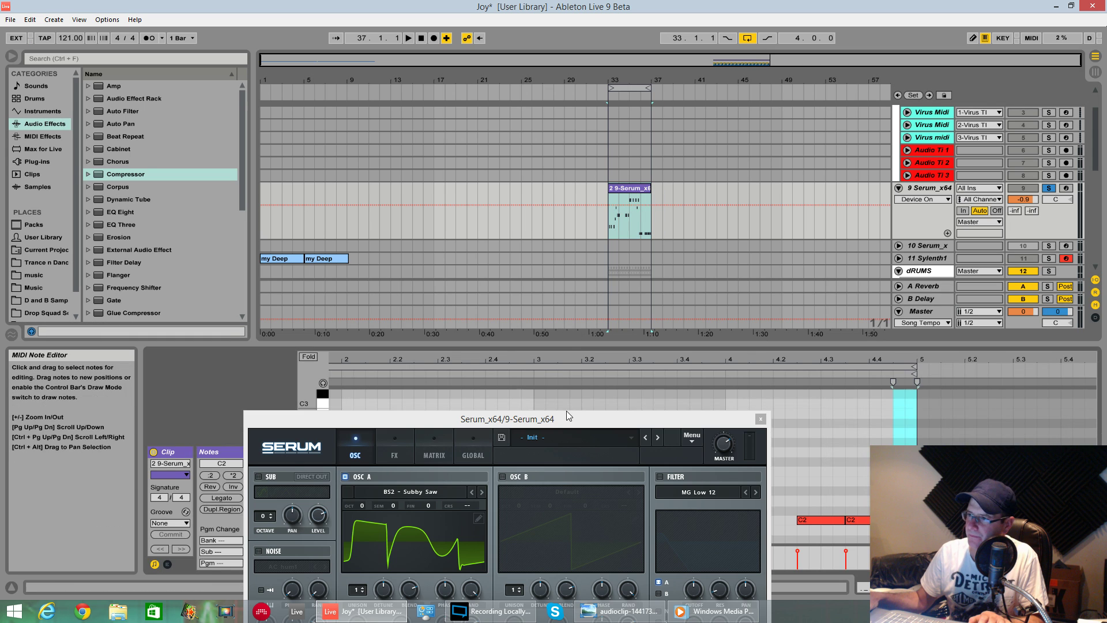
drag(567, 417, 582, 611)
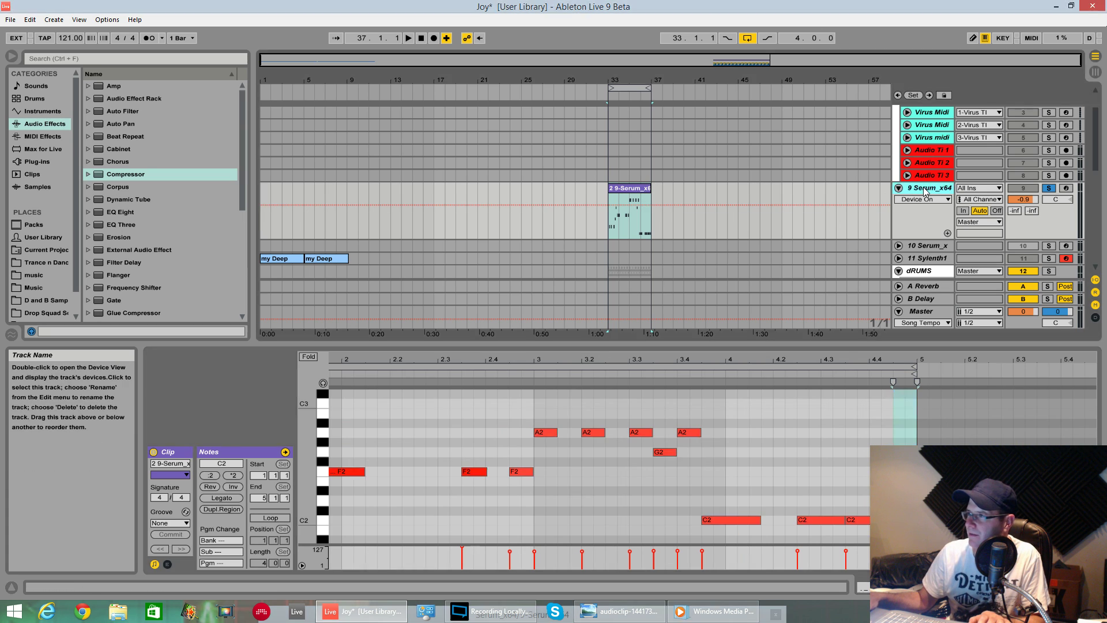
Step: Reopen the Serum window, set oscillator A's octave to -2 and play the loop
click(925, 188)
click(181, 451)
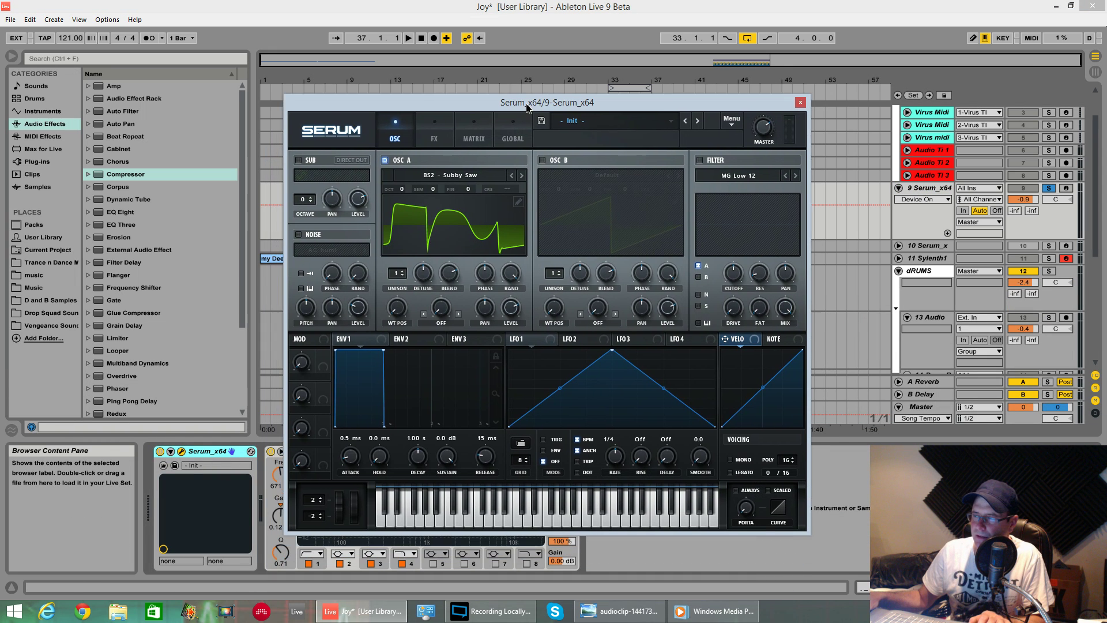
drag(527, 107, 530, 101)
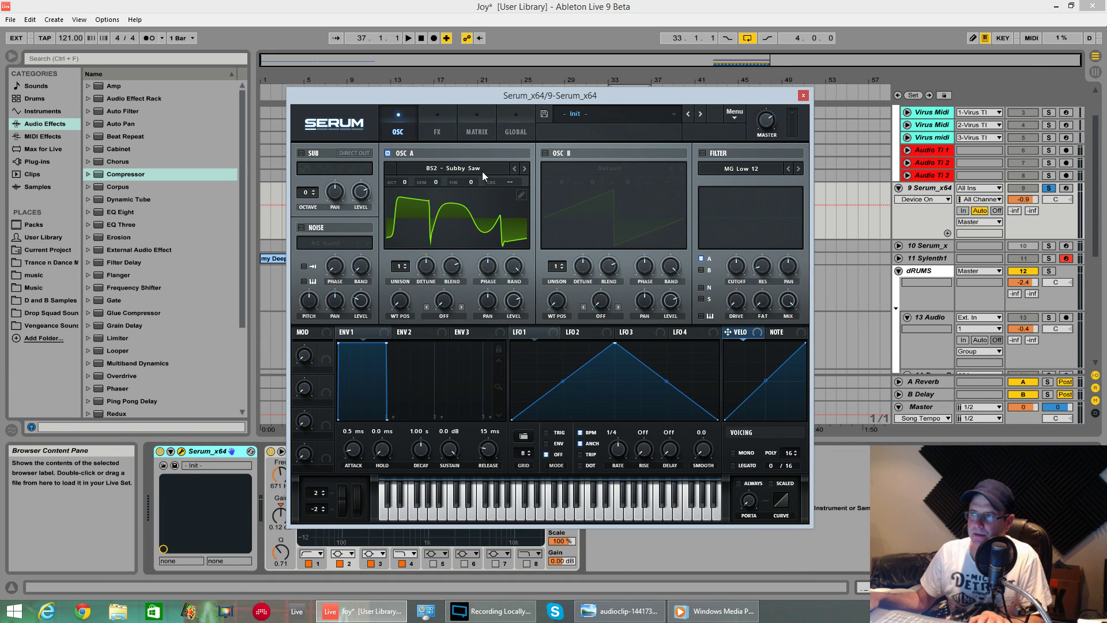
mouse_move(404, 180)
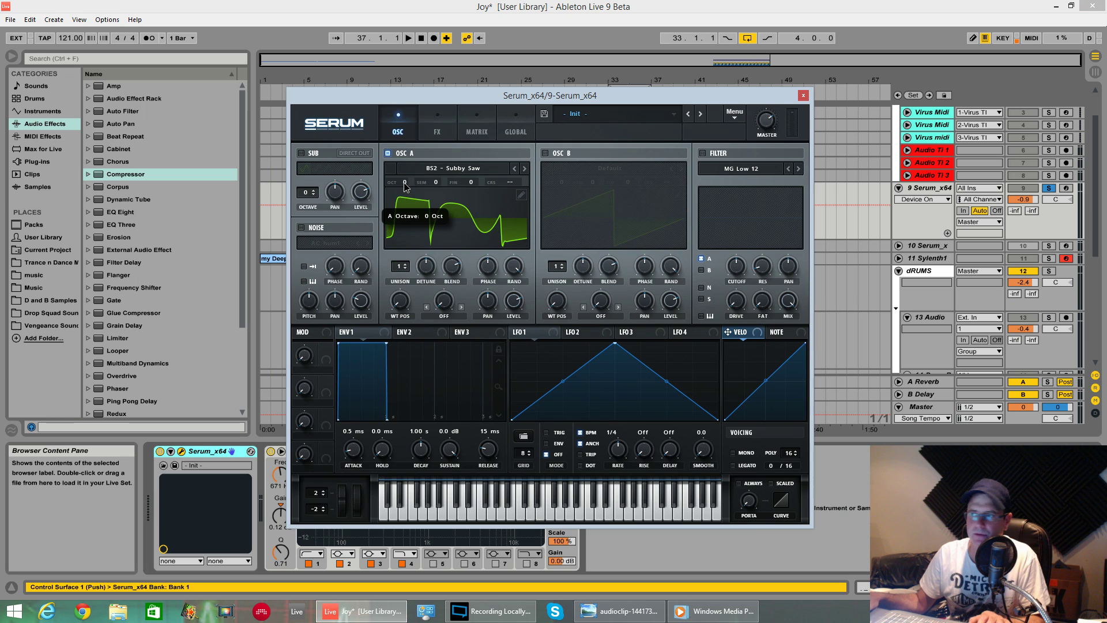
key(space)
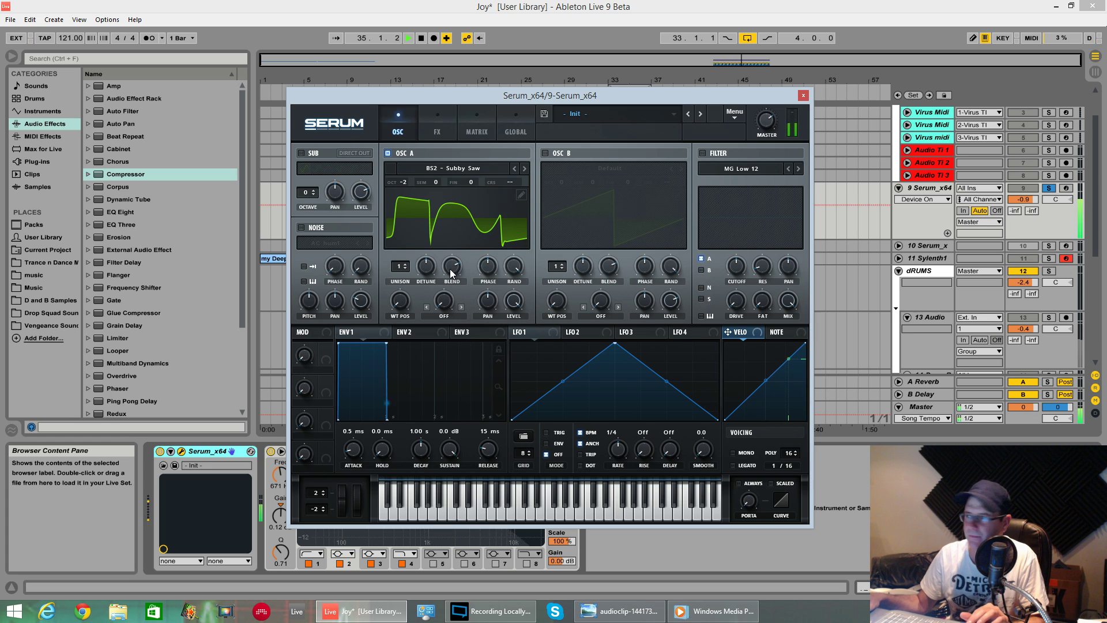
Step: Set oscillator A to 3 unison voices, reduce its detune slightly and keep wavetable position 1 while auditioning the loop
drag(400, 266, 402, 249)
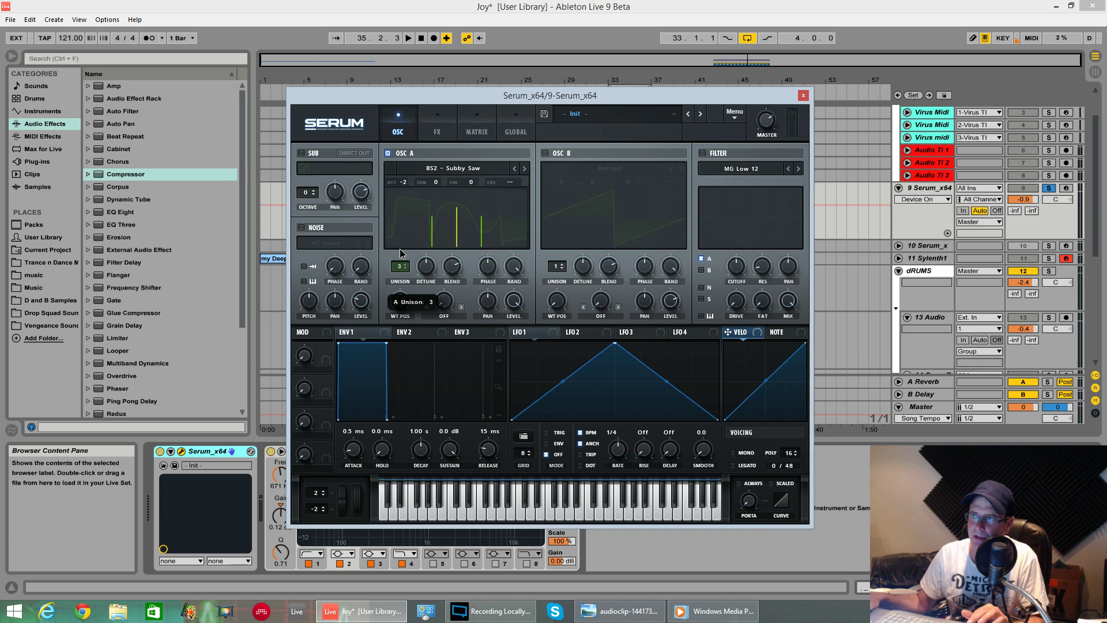
mouse_move(768, 125)
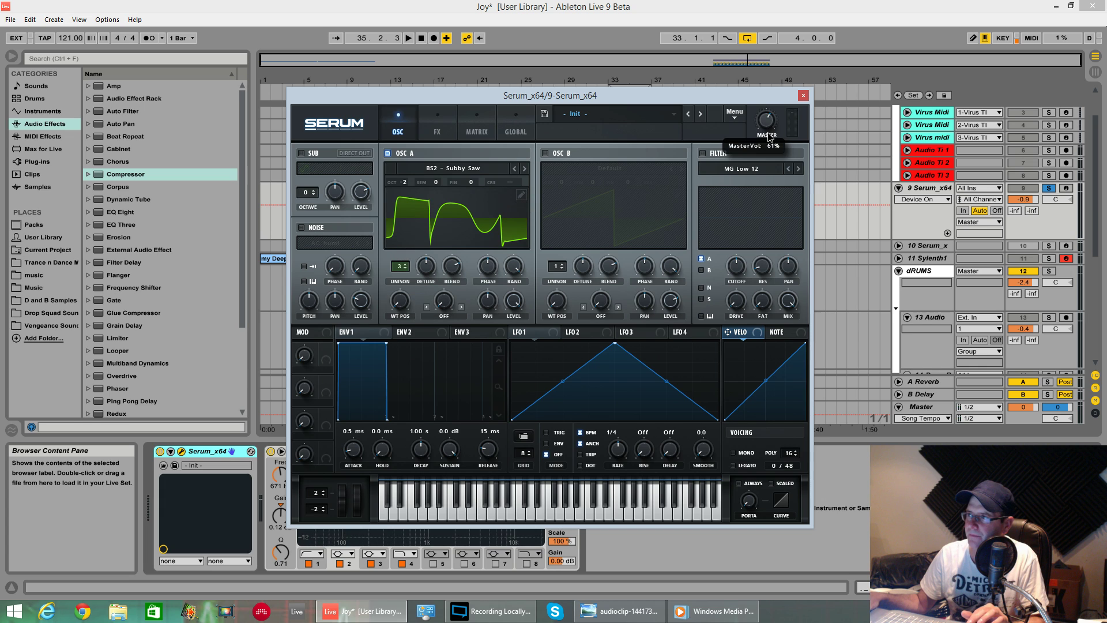
key(space)
drag(427, 267, 430, 287)
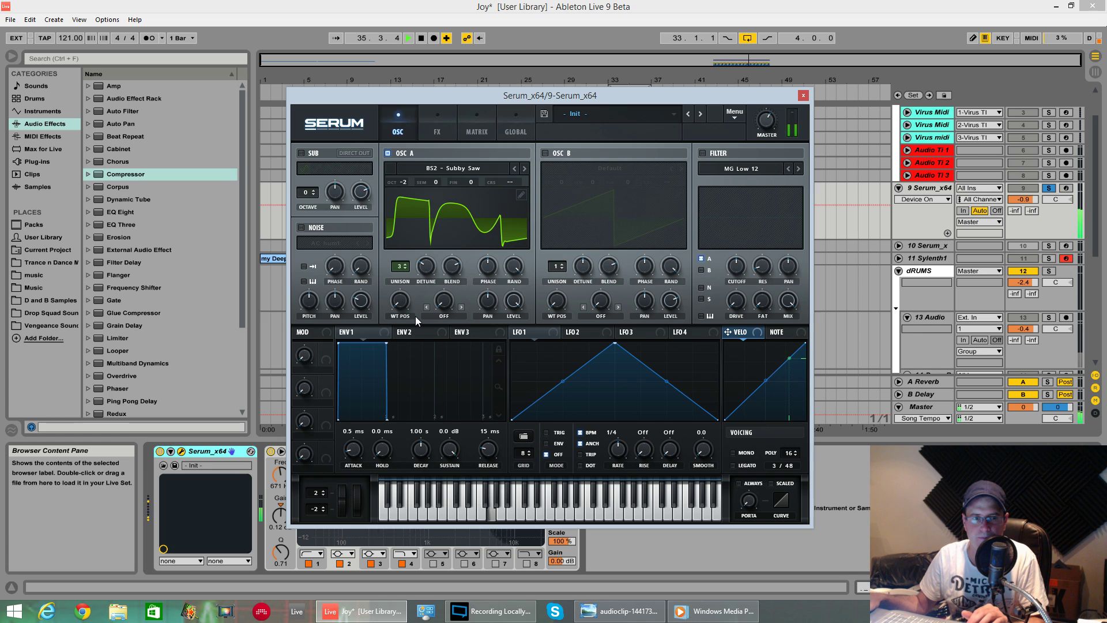
drag(403, 302, 421, 343)
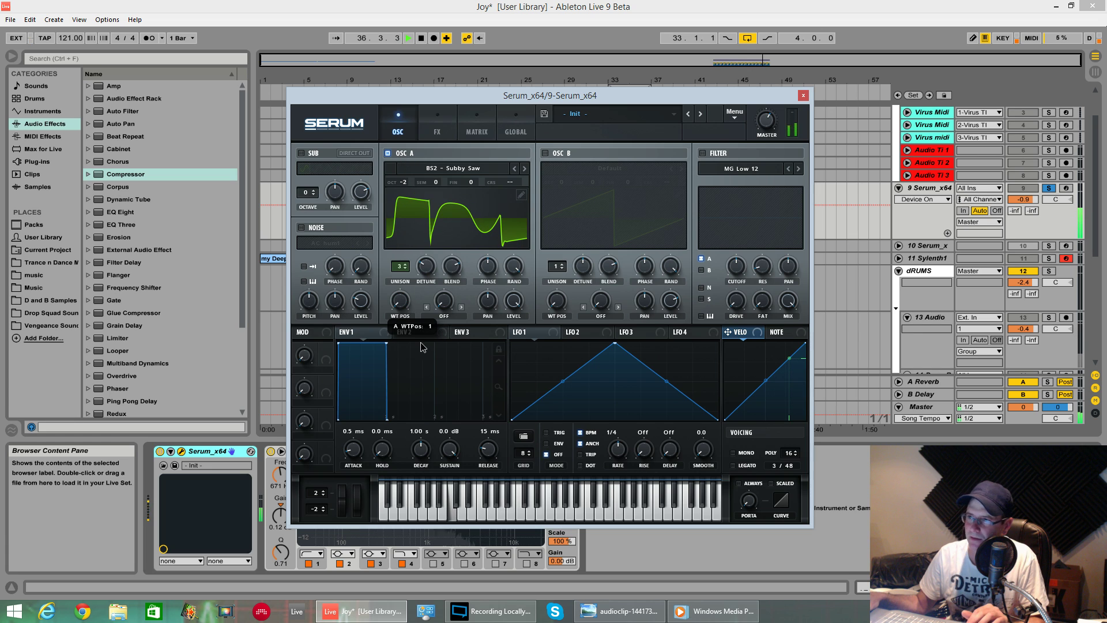
Step: Set oscillator A's warp mode to Asym +/- and adjust the warp amount
click(461, 317)
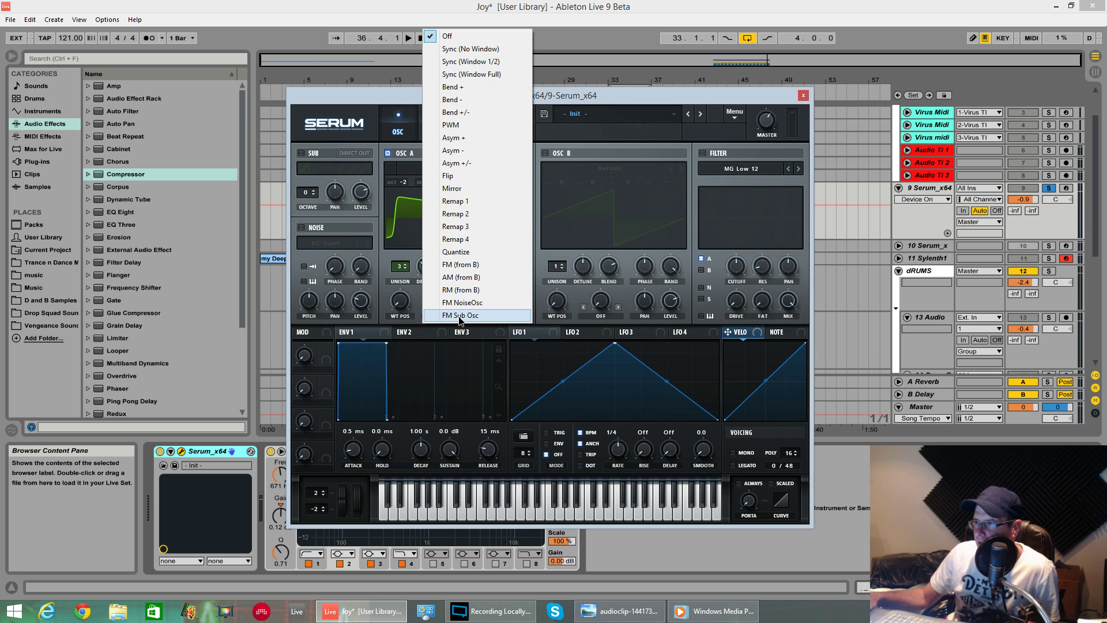
click(468, 164)
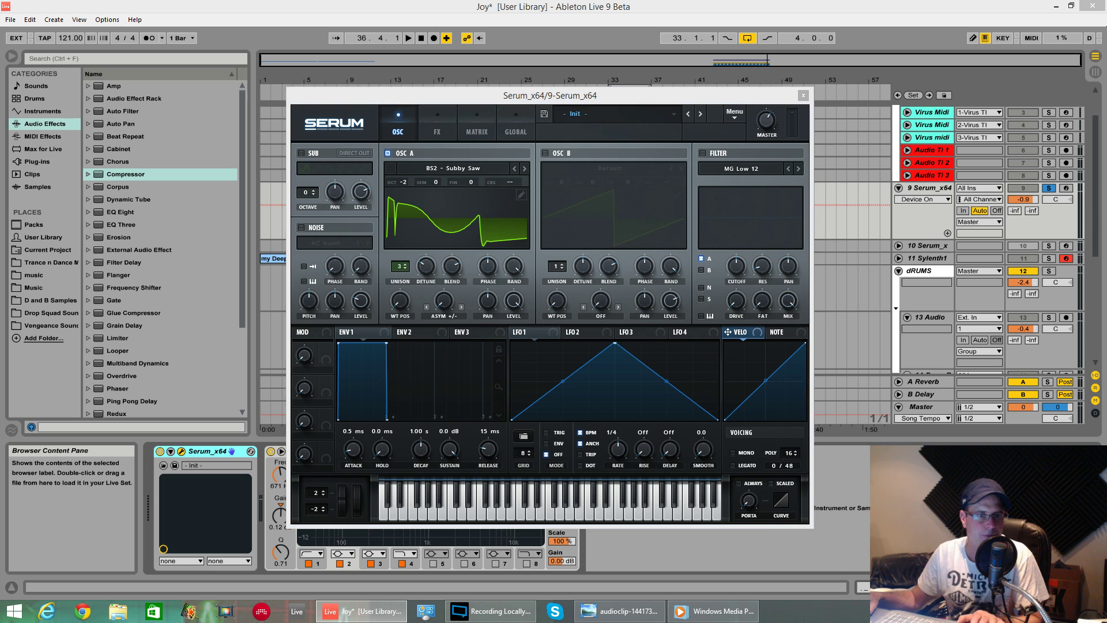
drag(444, 310, 454, 380)
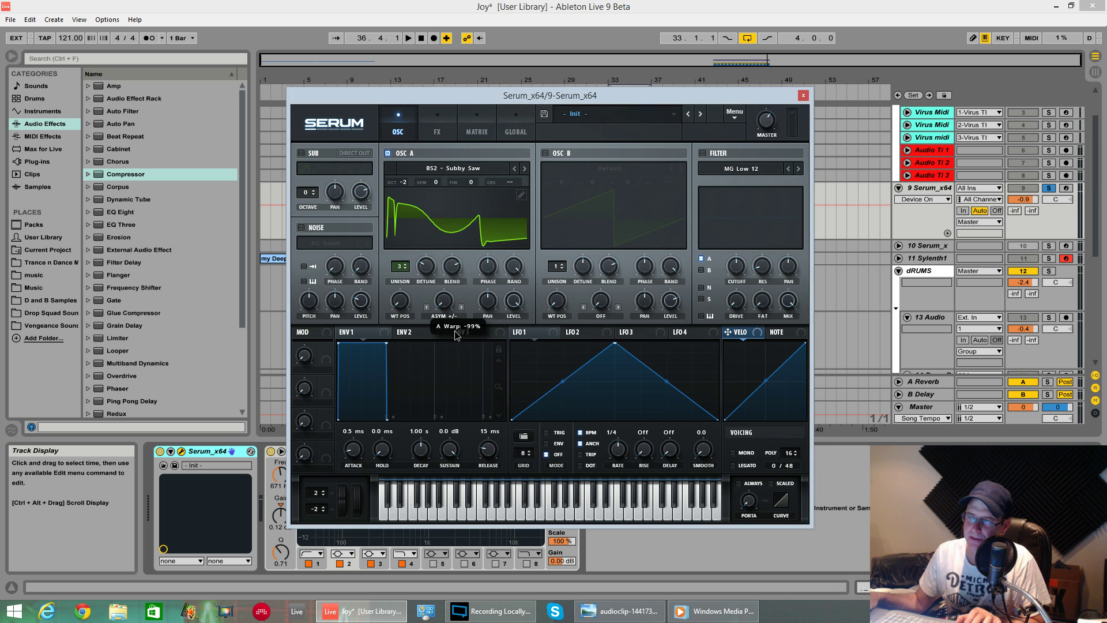
drag(457, 335, 483, 316)
Step: Assign envelope 2 to oscillator A's warp amount and set that envelope's sustain to 0%
click(412, 333)
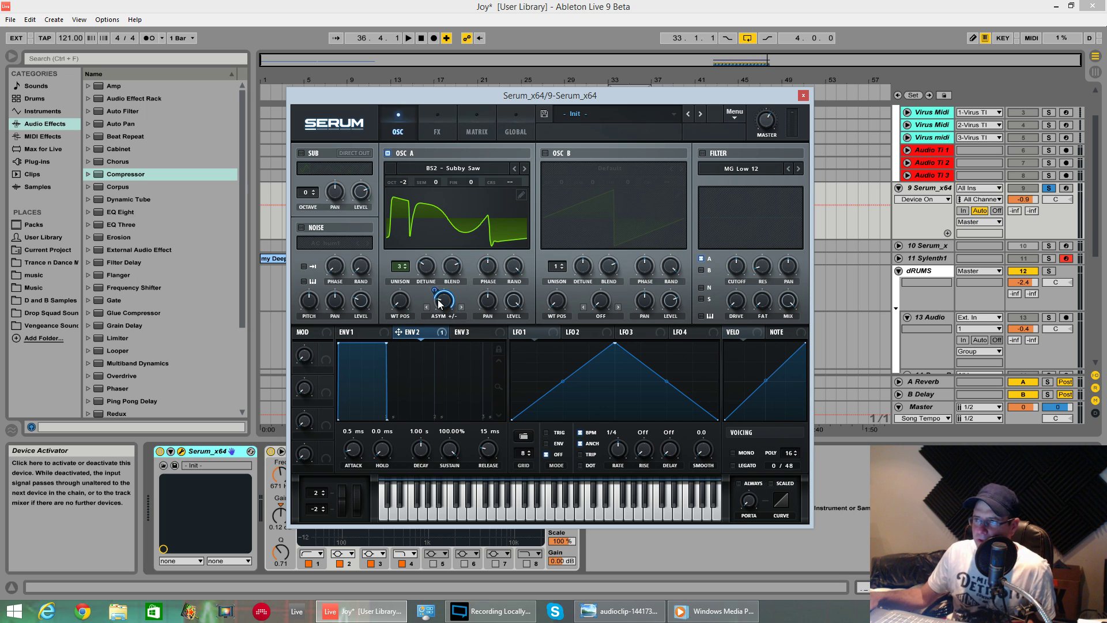
drag(435, 291, 434, 319)
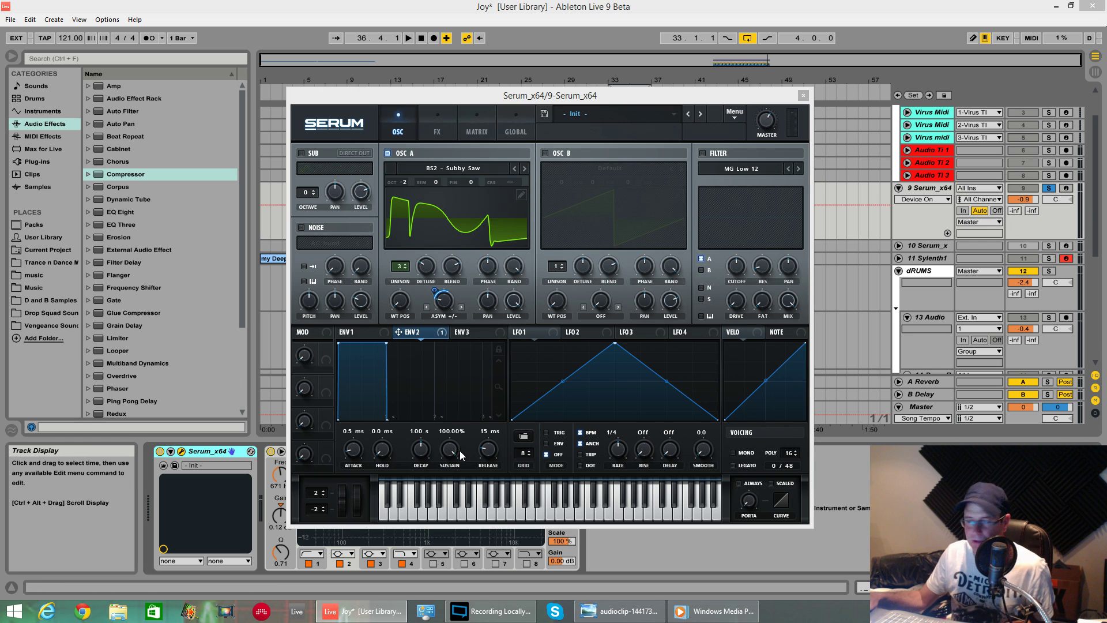
drag(454, 446, 454, 496)
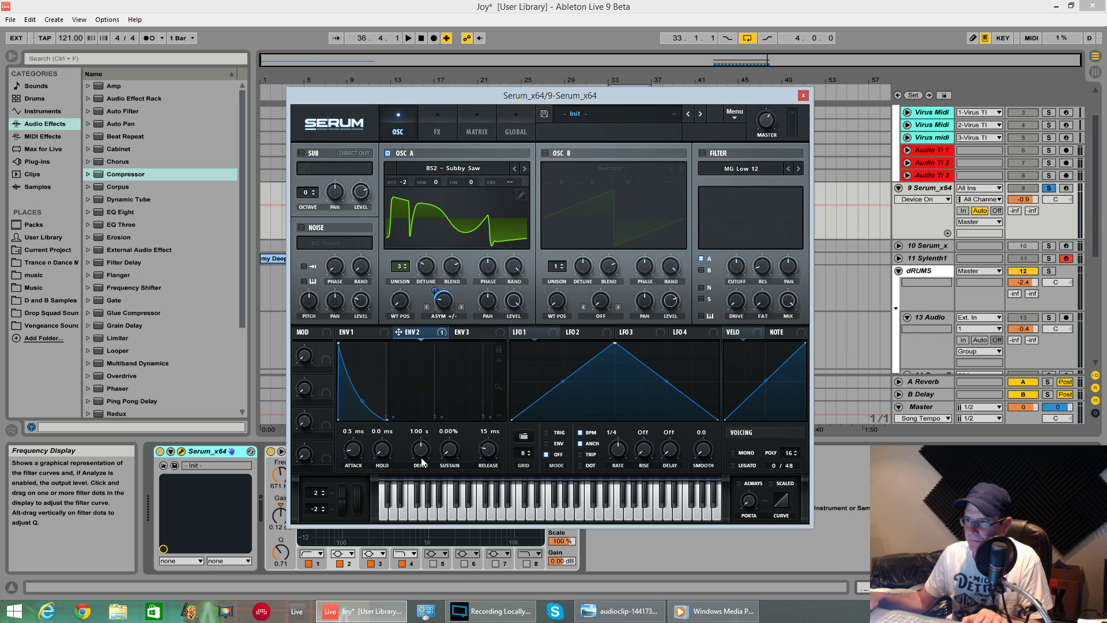
click(358, 452)
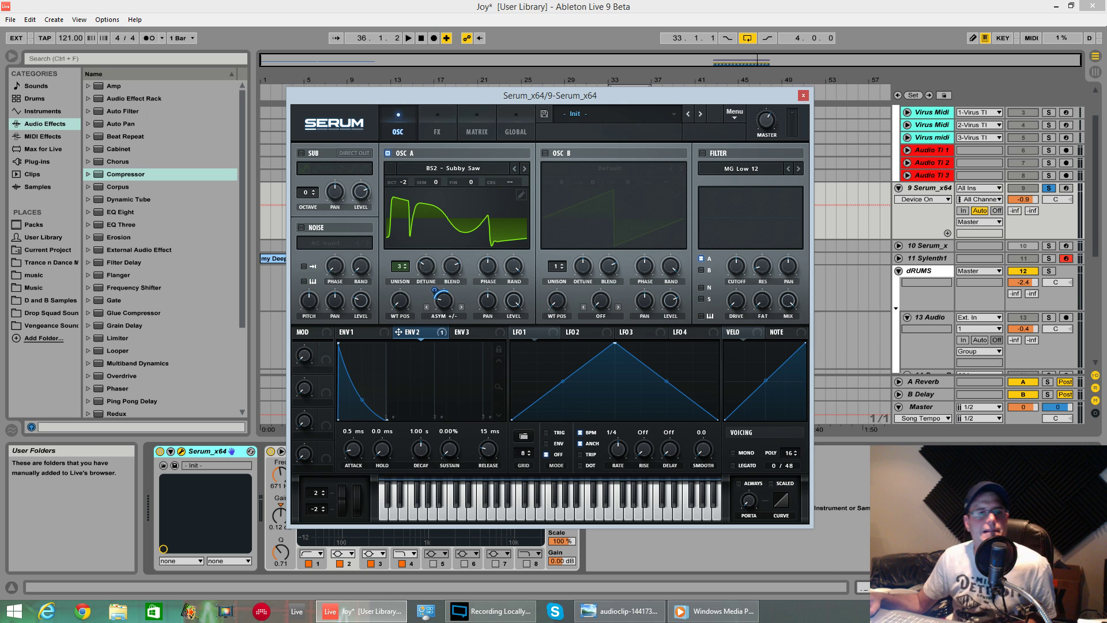
Step: Enable oscillator B at octave -2 with filter routing and the sub oscillator at octave -1, auditioning the loop
click(547, 154)
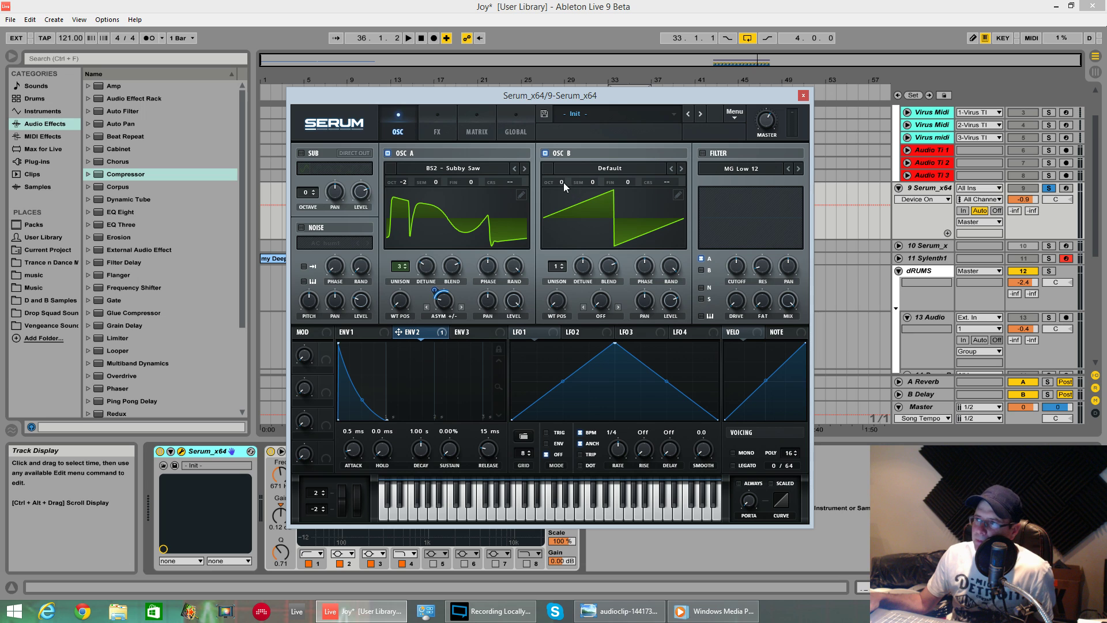
drag(563, 182, 562, 207)
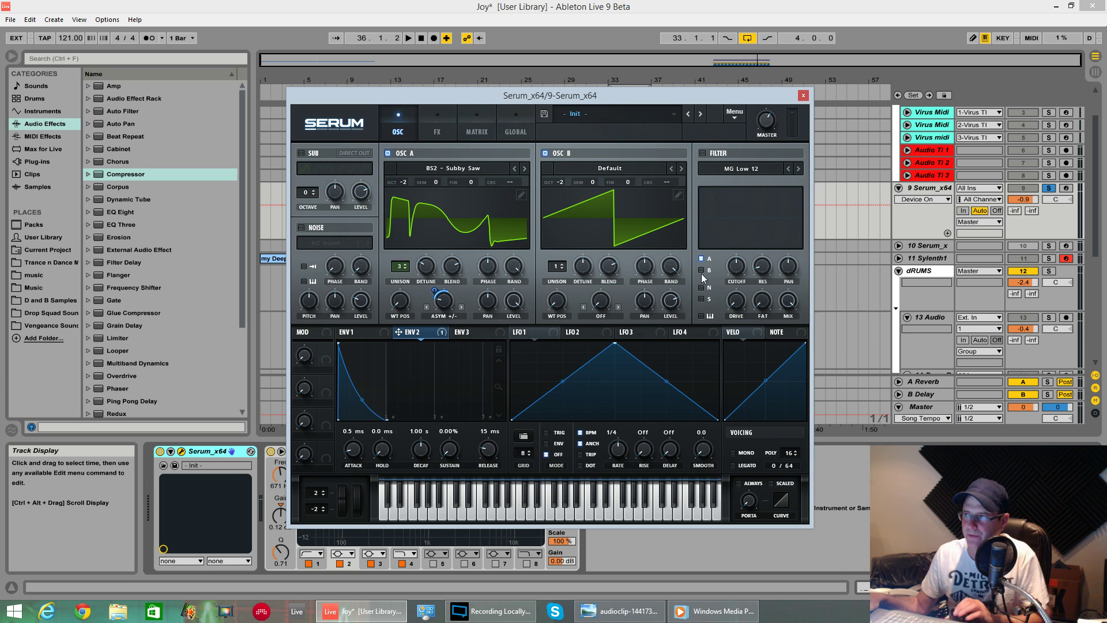
key(space)
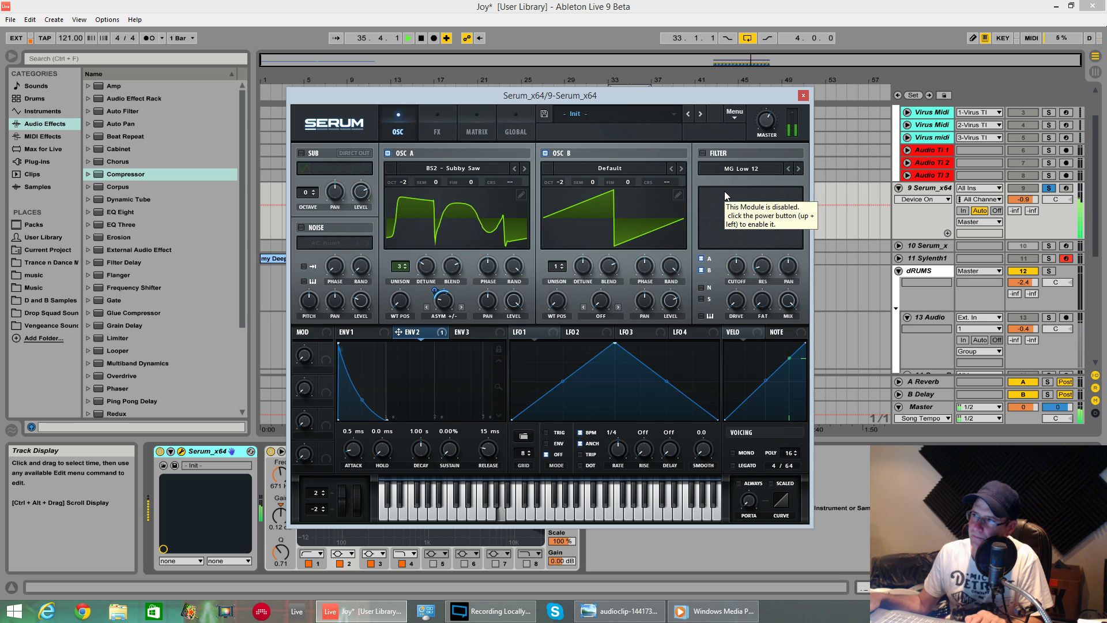
key(space)
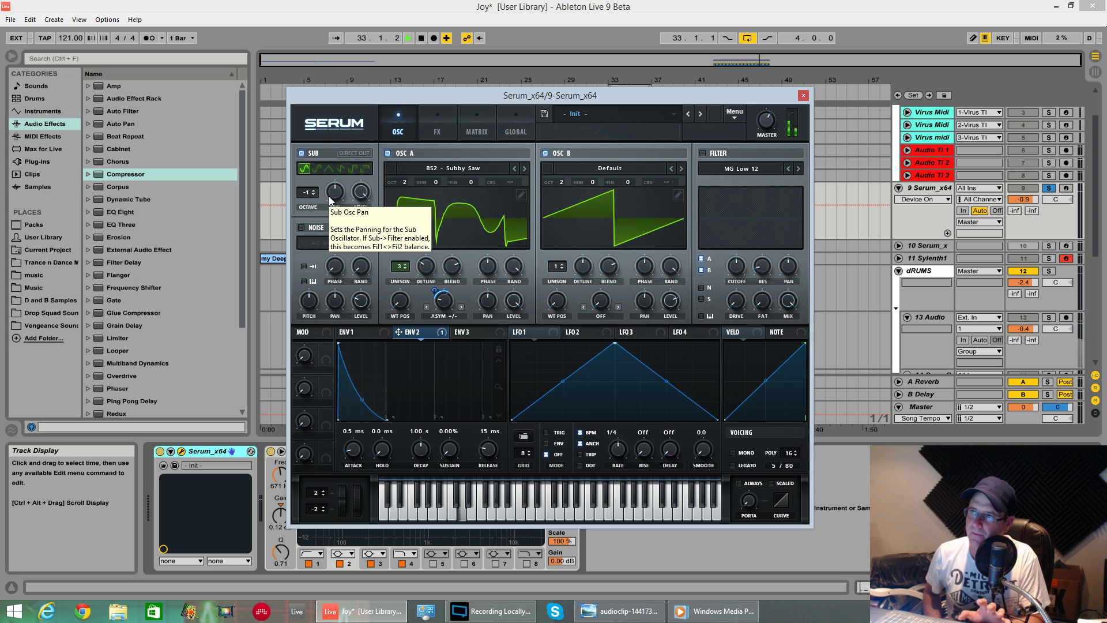
Step: Audition the loop and set oscillator B's warp mode to FM Sub Osc
key(space)
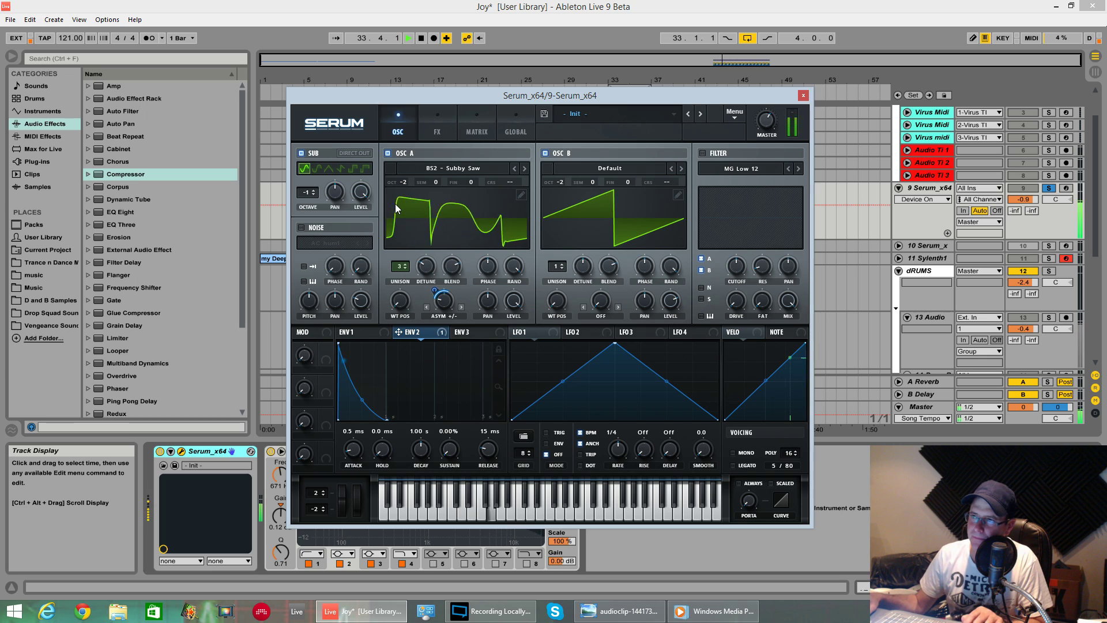
click(600, 319)
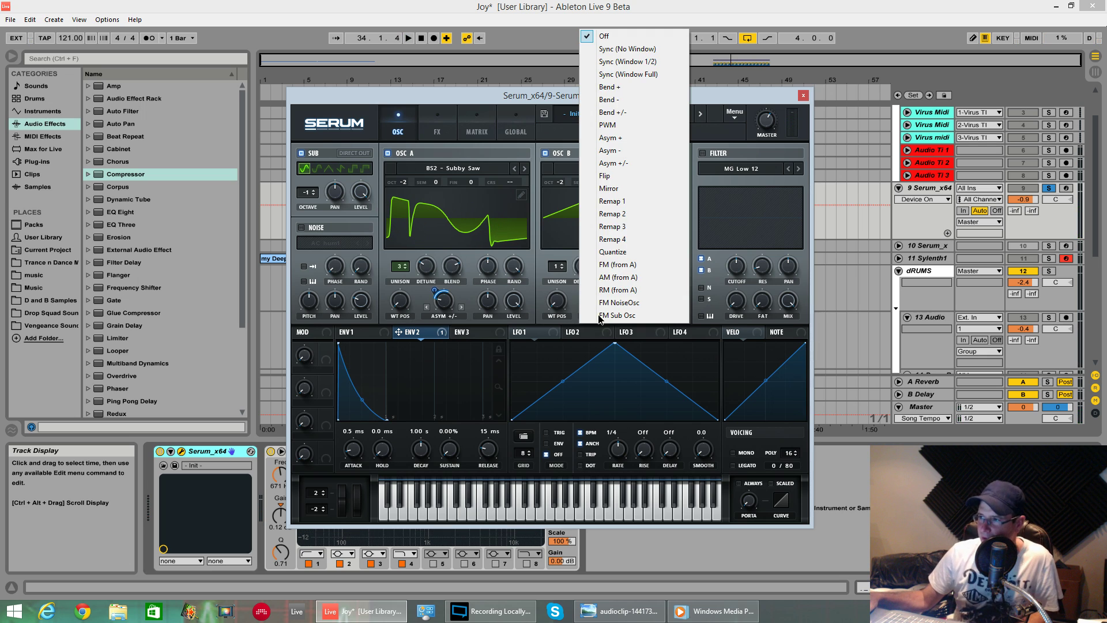
click(610, 317)
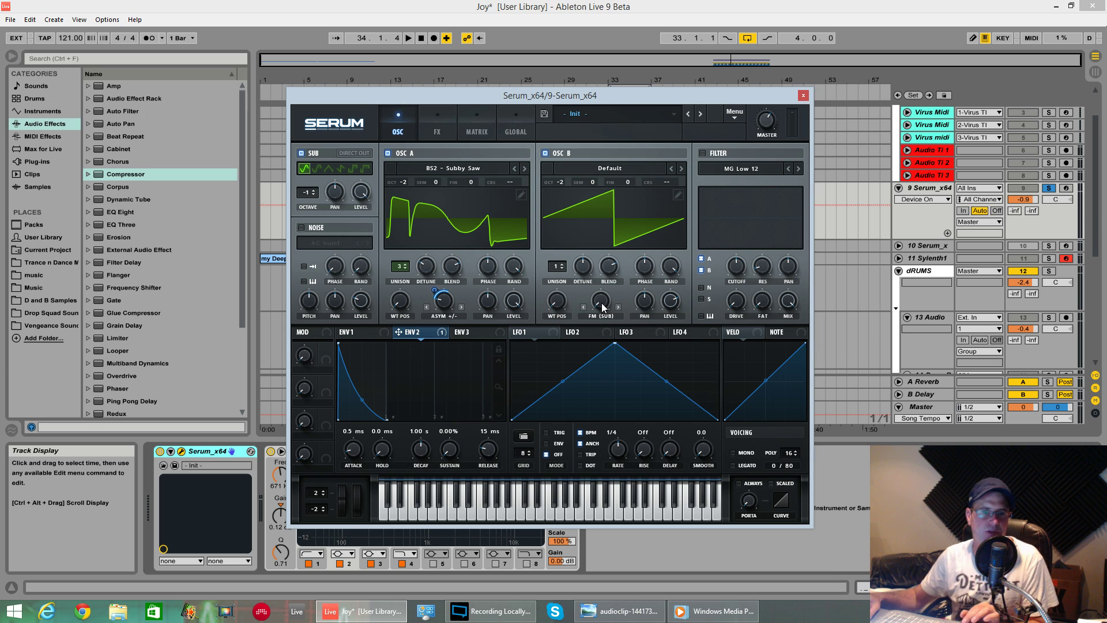
Step: Raise oscillator B's warp amount to about 24% and set its unison to 3 voices while auditioning the loop
key(space)
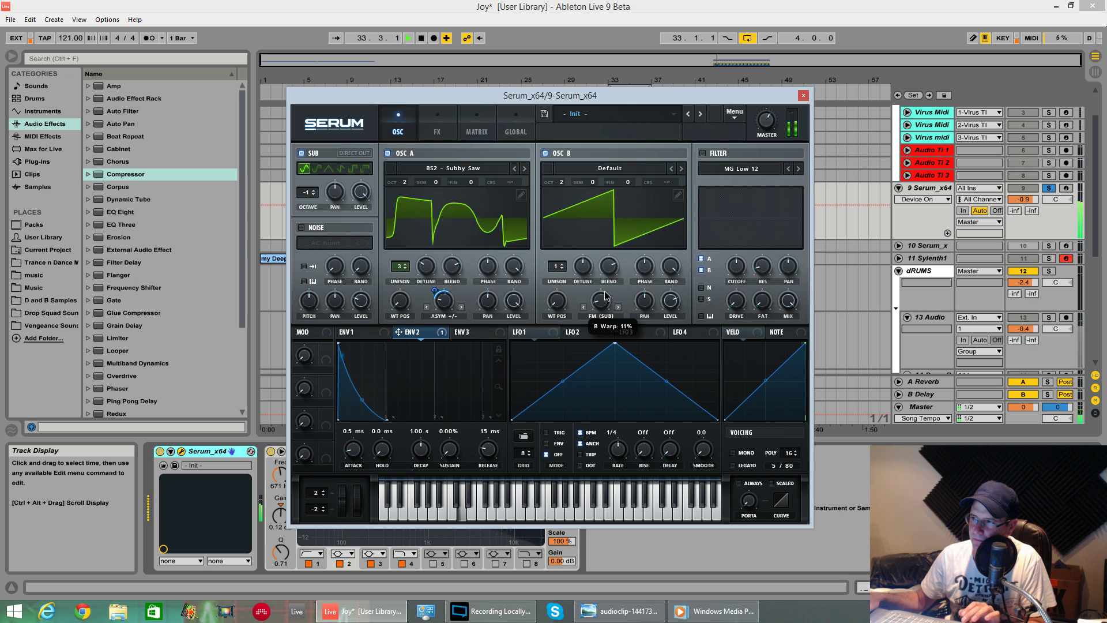
mouse_move(607, 283)
mouse_down()
mouse_move(610, 254)
mouse_move(609, 278)
mouse_up()
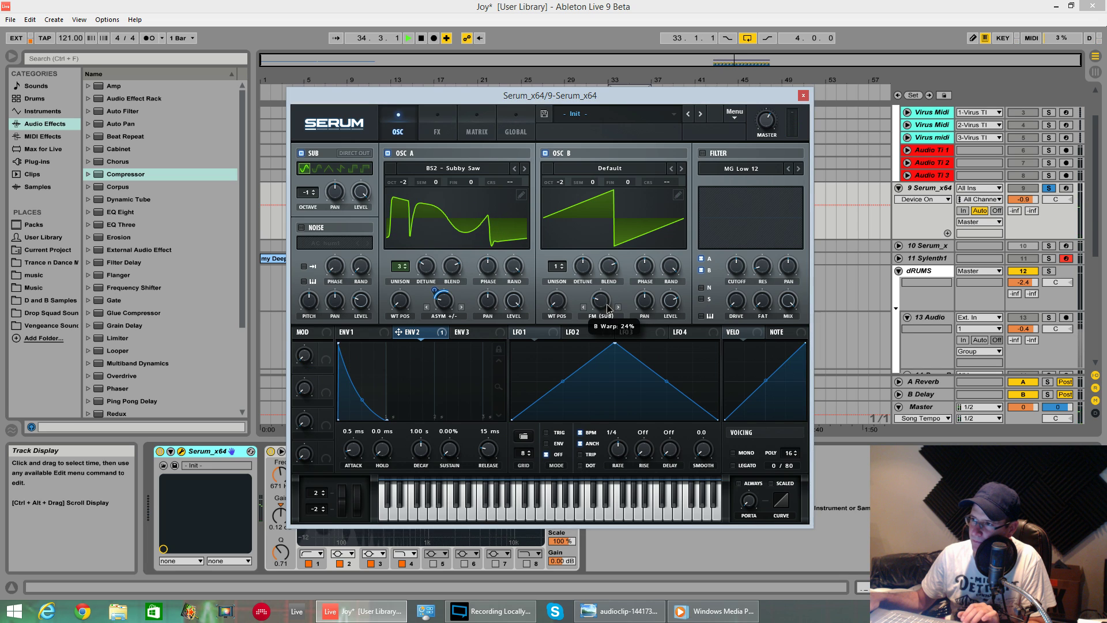
drag(608, 305, 604, 306)
key(space)
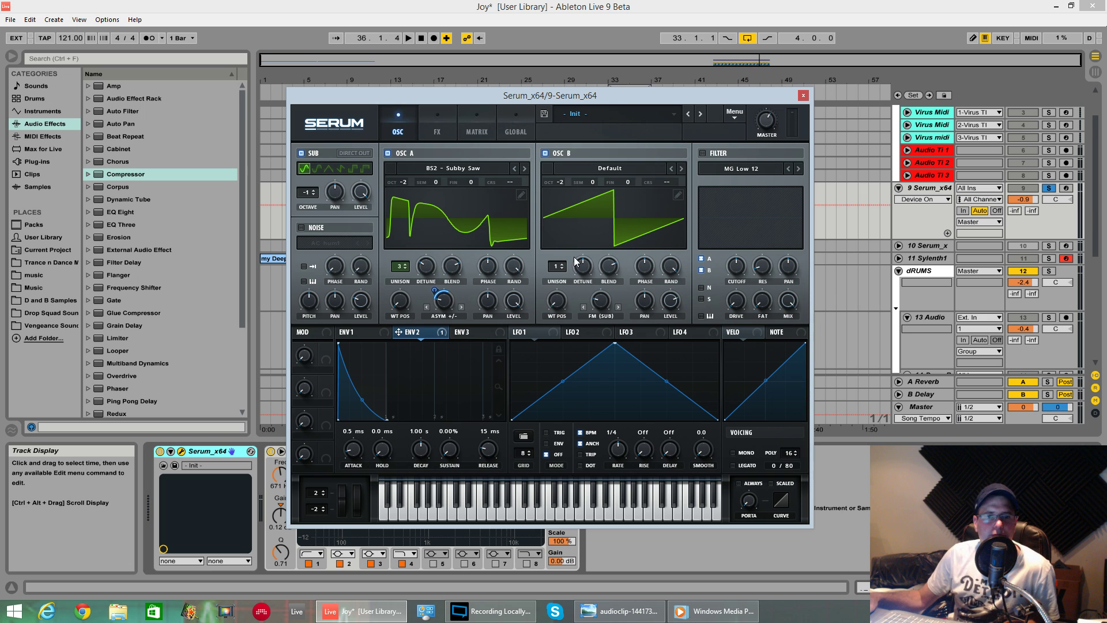
drag(552, 271, 576, 303)
key(space)
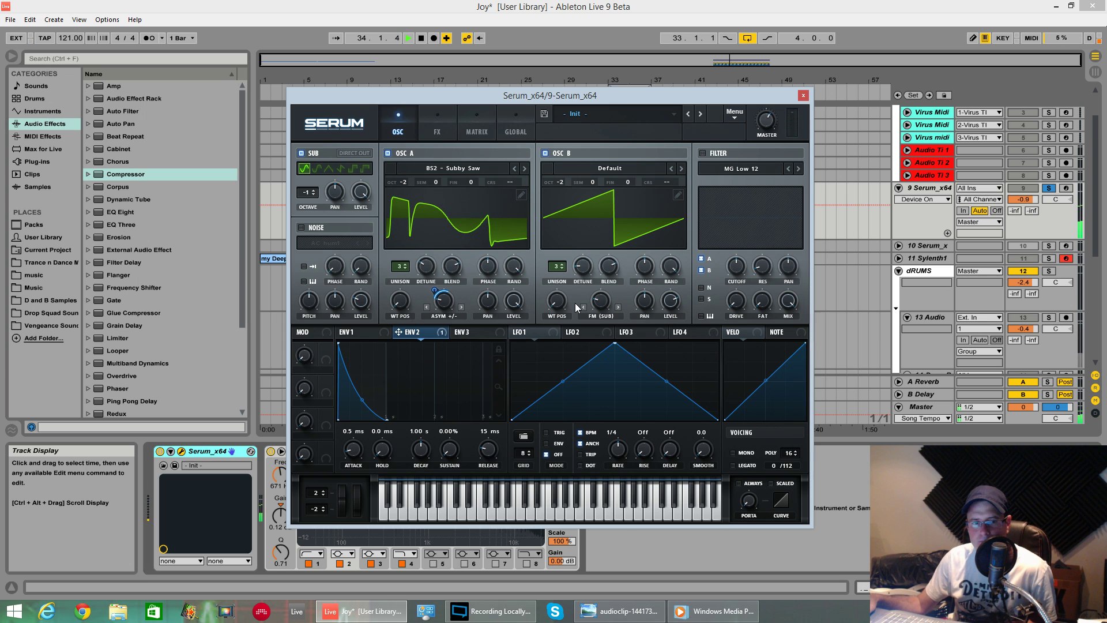
Step: Set envelope 1's sustain to -28.6 dB, decay to 1.24 s and attack to 15 ms, and audition the loop
click(358, 333)
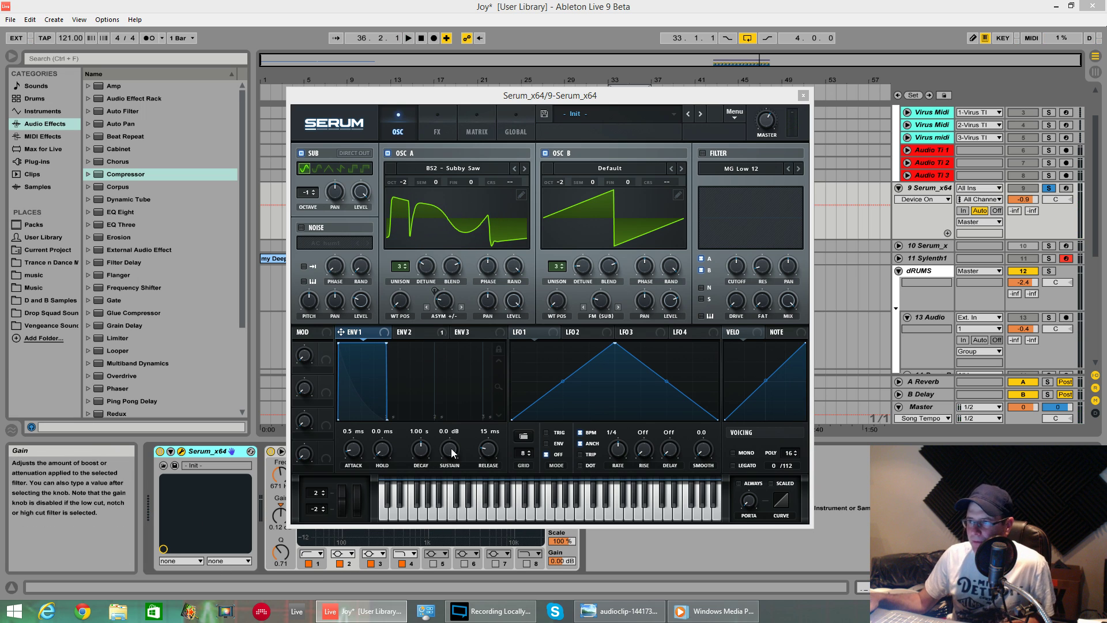
drag(450, 449, 449, 555)
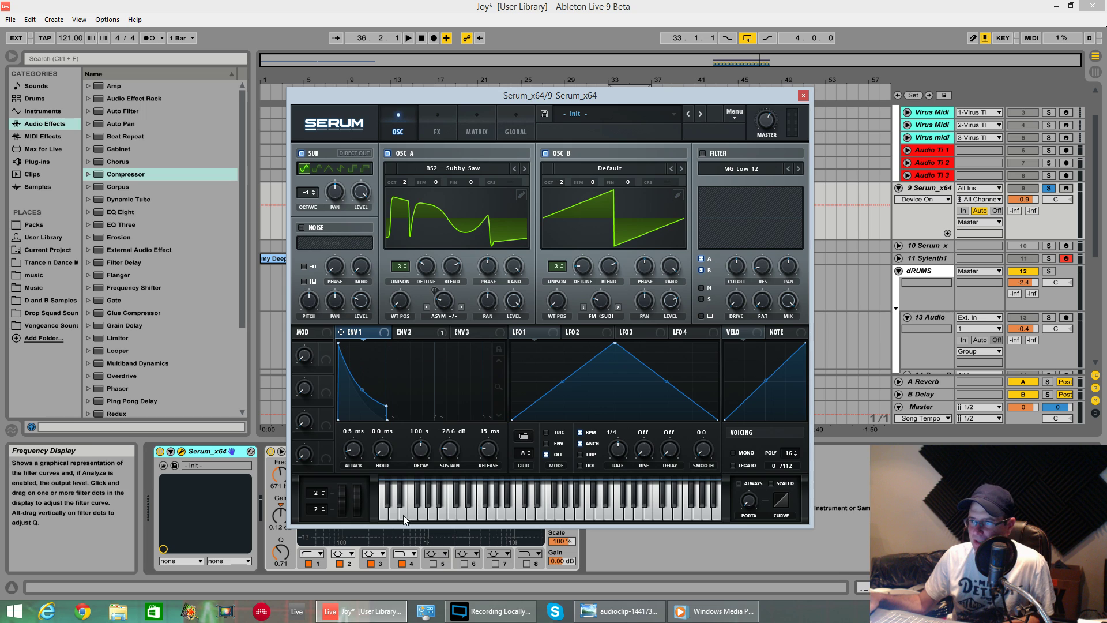
drag(423, 459, 425, 453)
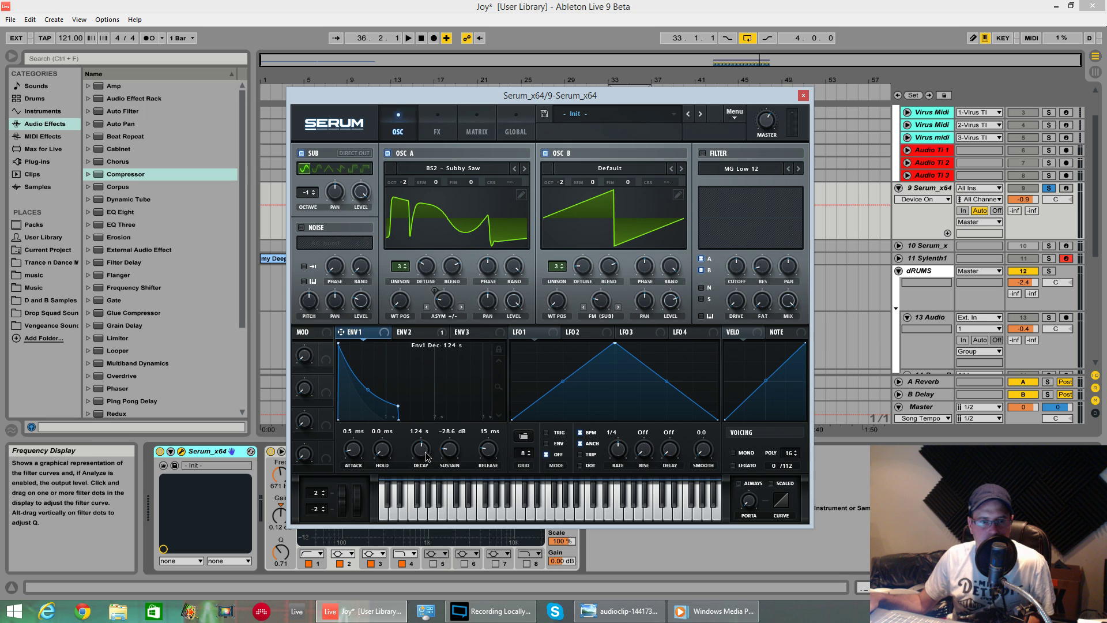
click(356, 452)
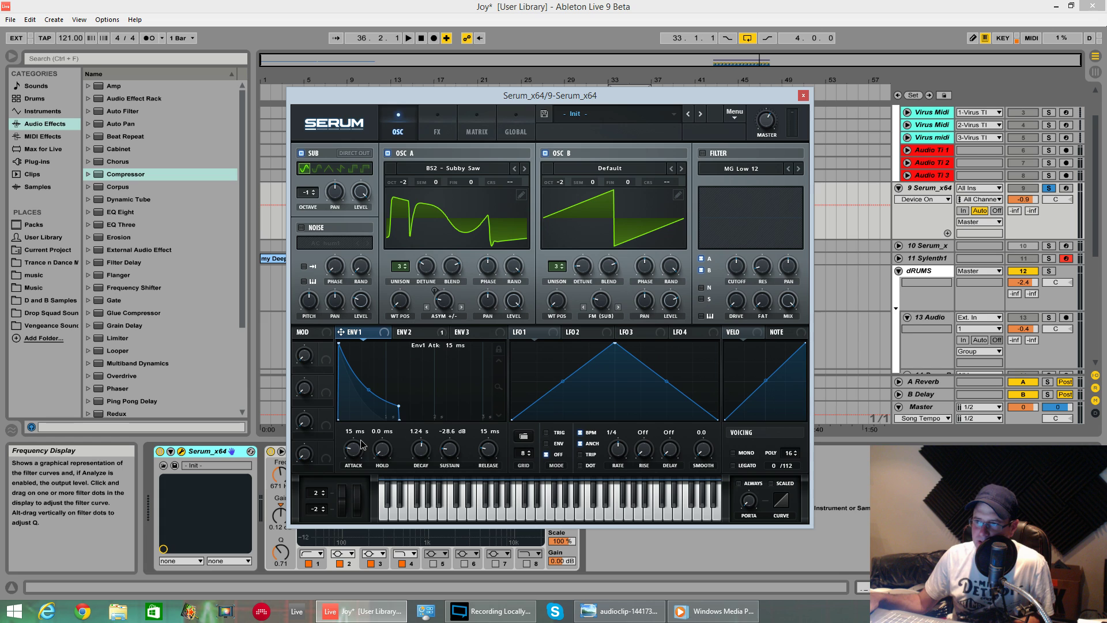
key(space)
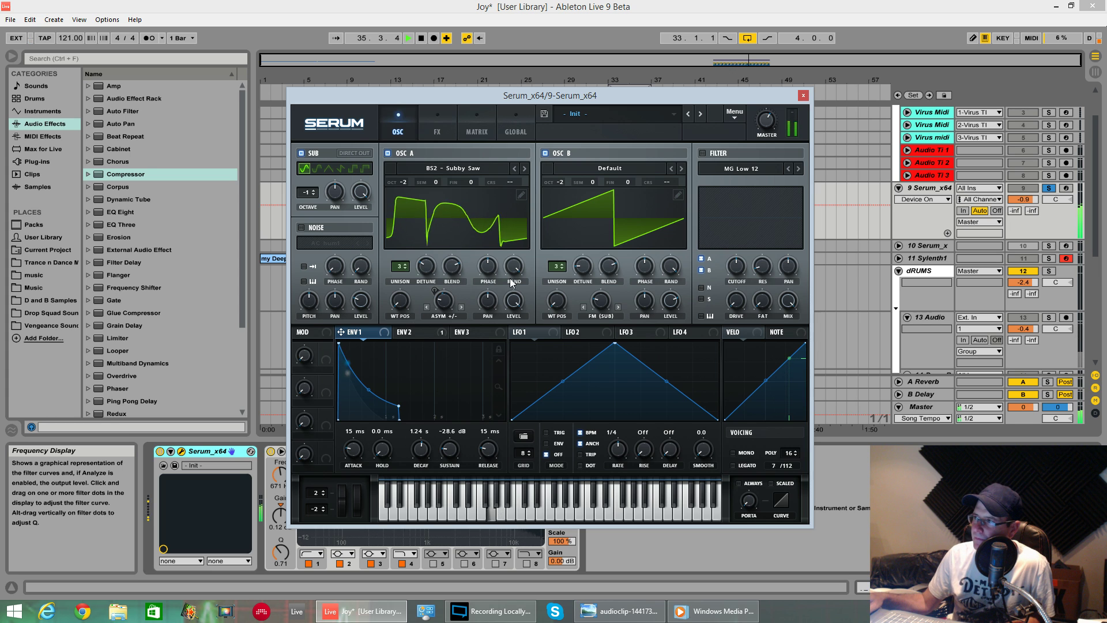
key(space)
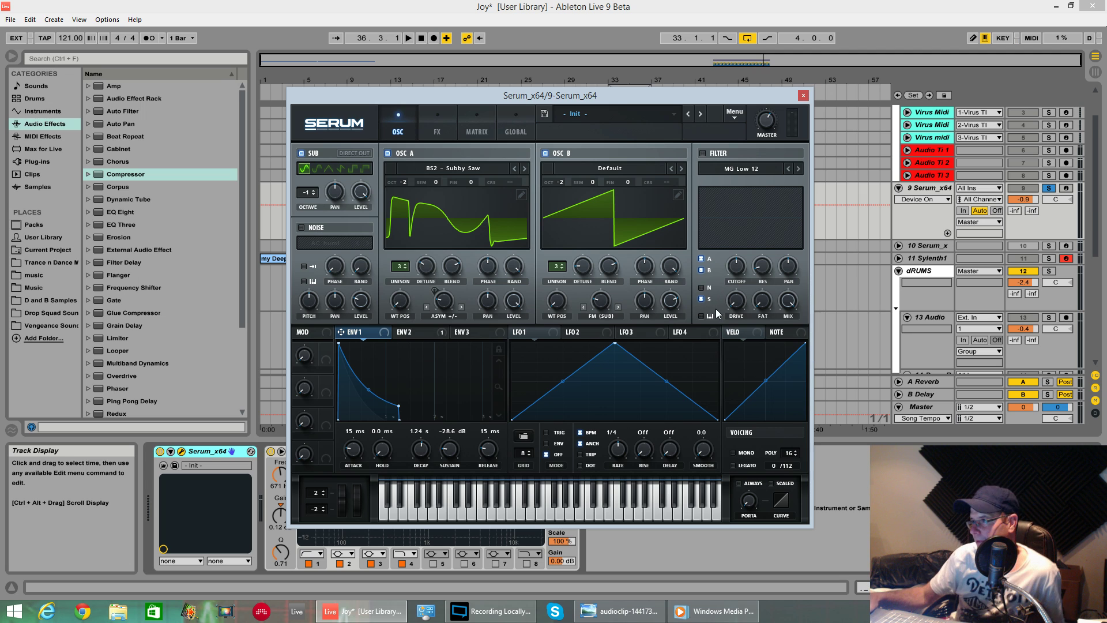
Step: Enable the filter and set its type to MG Low 24
click(703, 153)
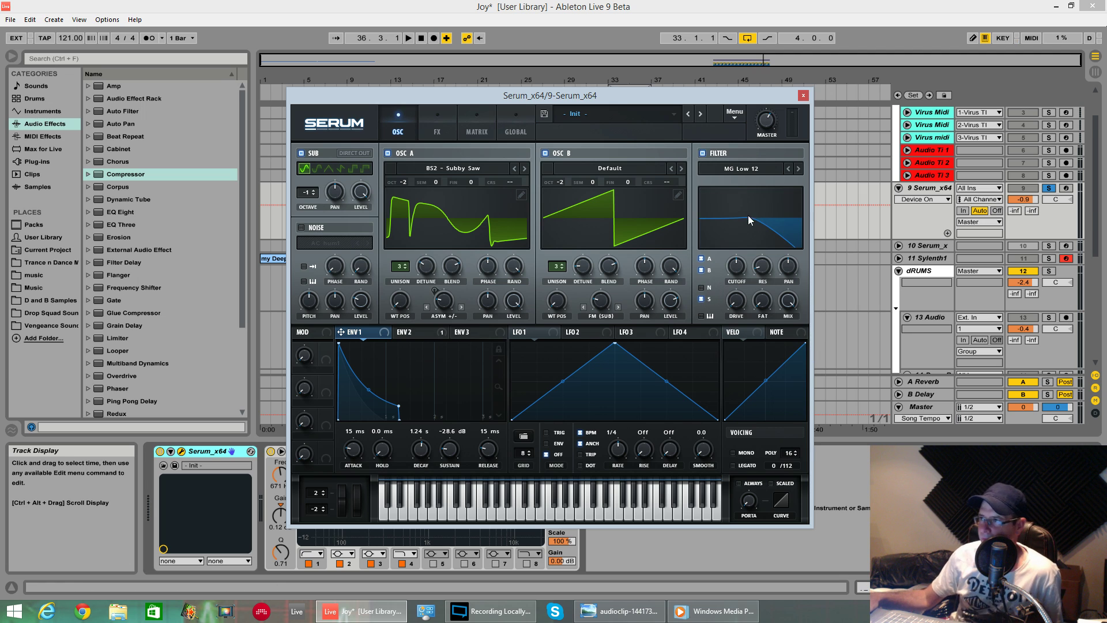
click(759, 169)
mouse_move(759, 195)
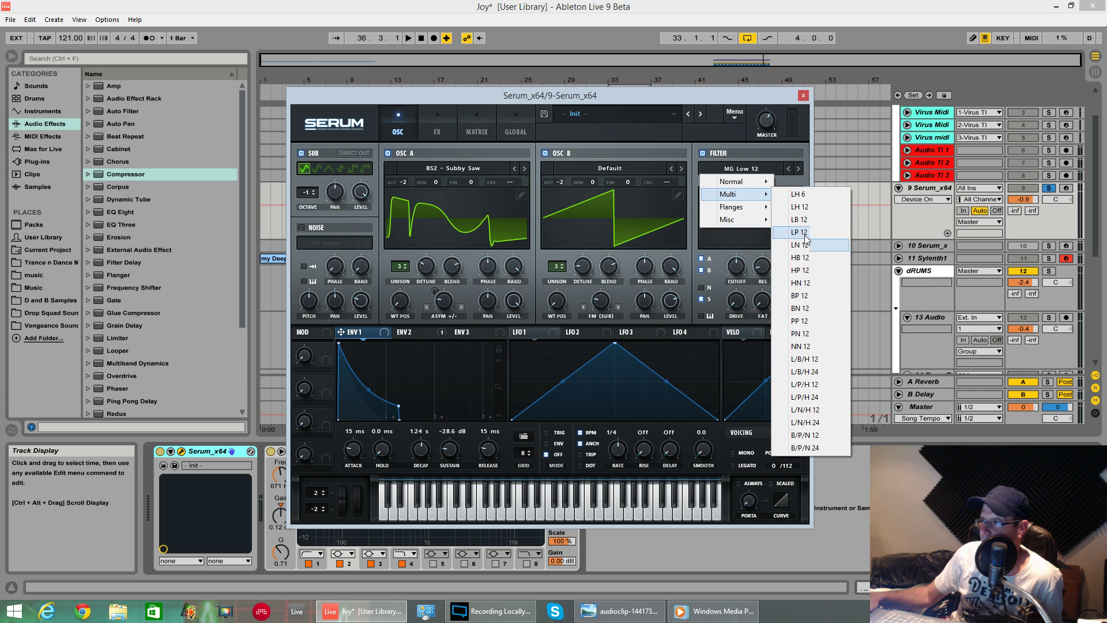
mouse_move(742, 177)
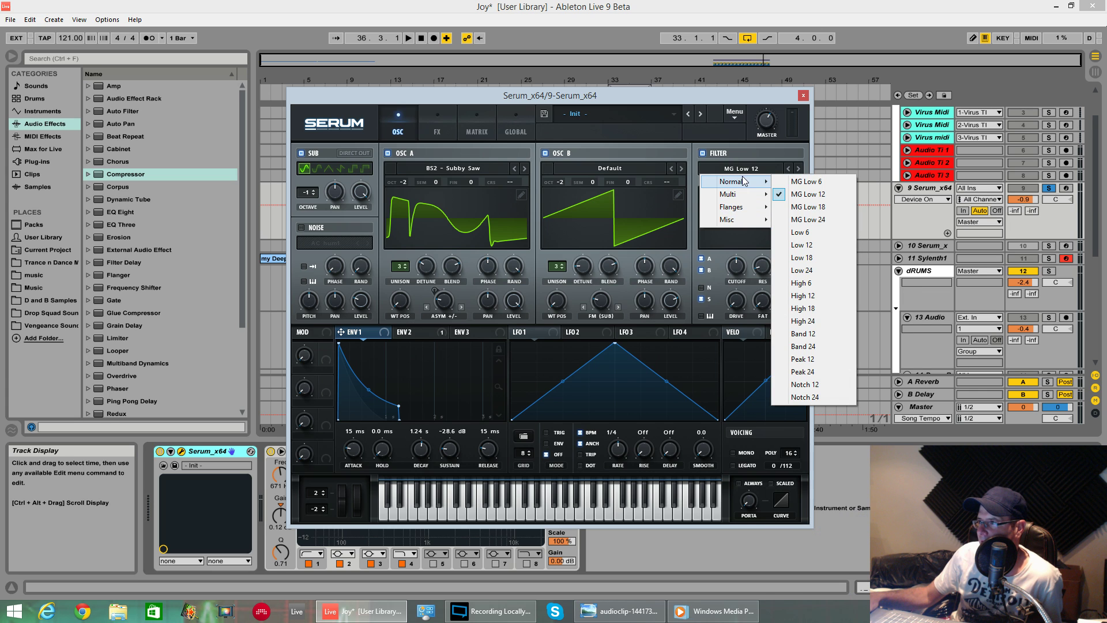
click(807, 223)
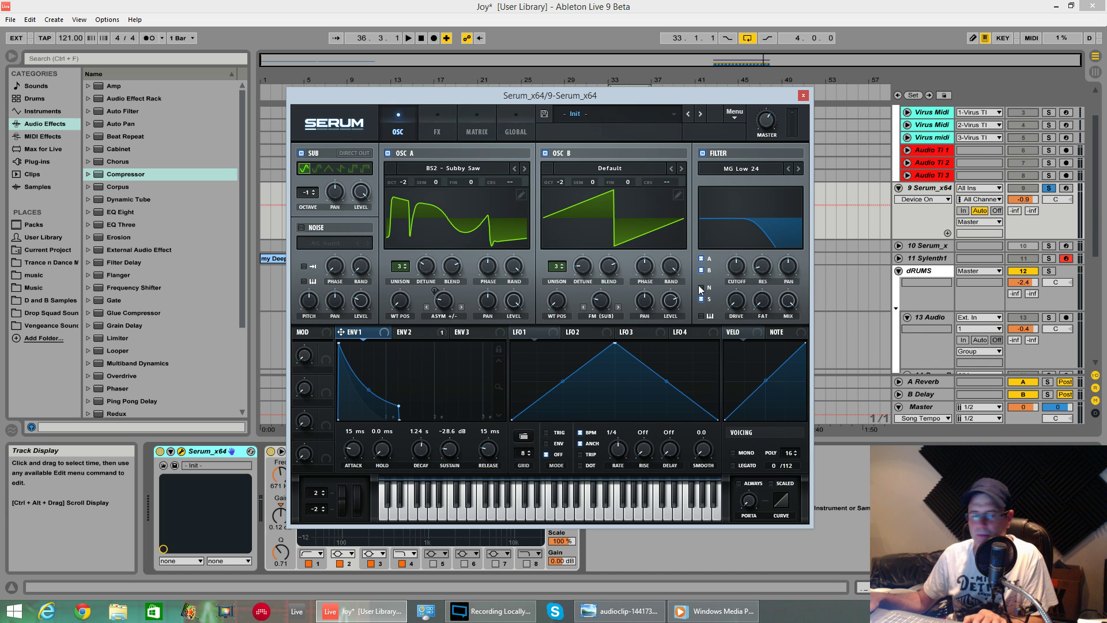
Step: Raise the filter's drive, set its fat amount to about 37%, and play the loop
drag(735, 299, 738, 266)
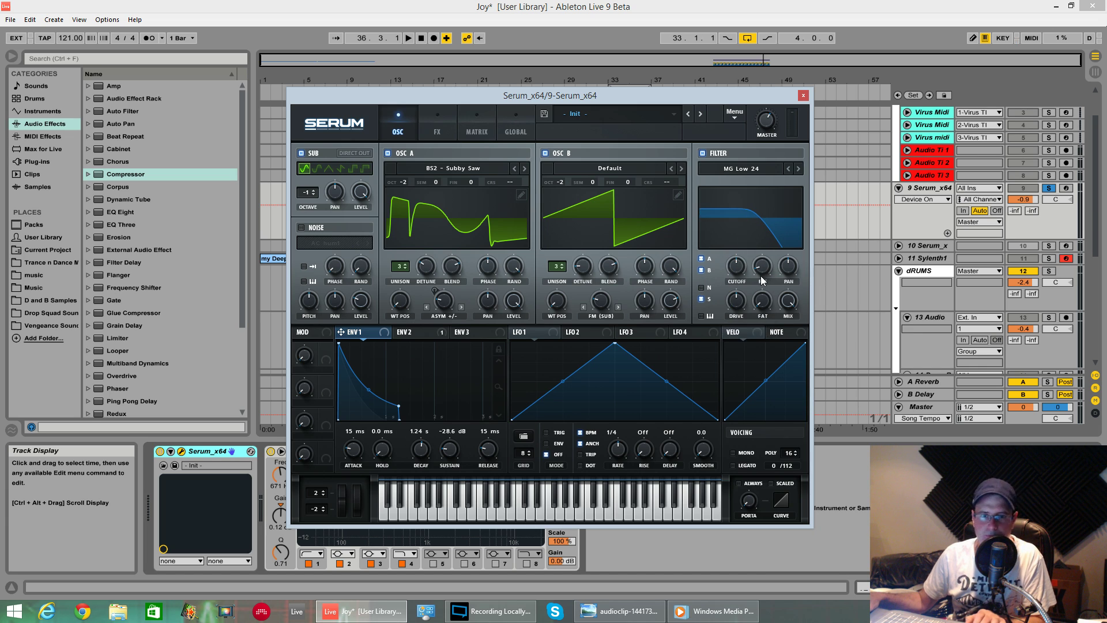
drag(767, 309, 768, 274)
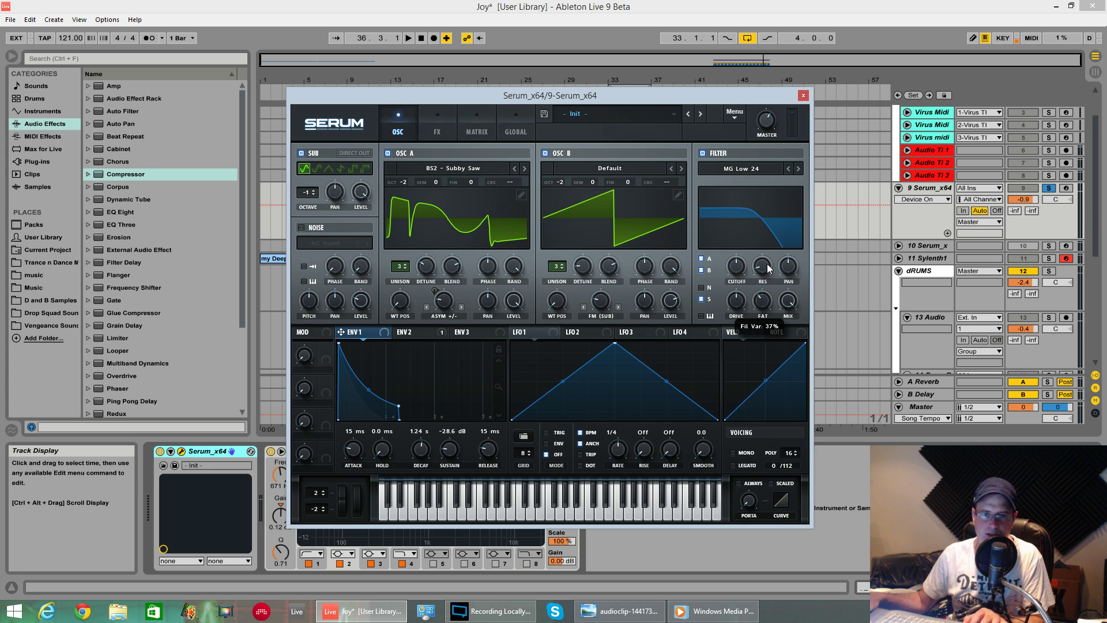
key(space)
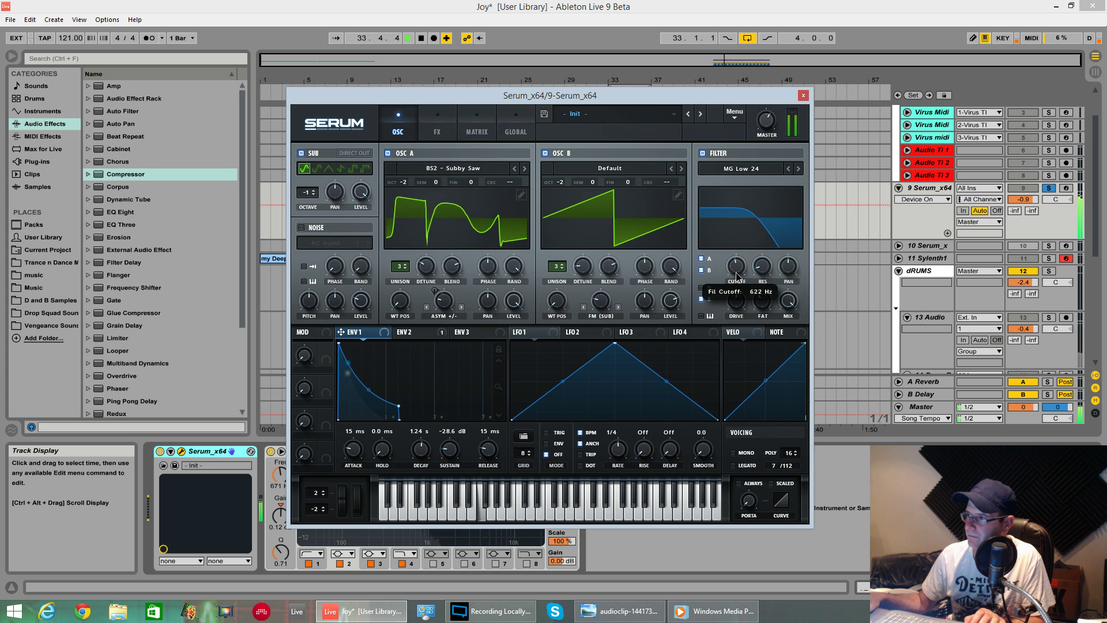
Step: Lower the filter cutoff well below 622 Hz while the loop plays and raise the filter resonance
drag(737, 275, 747, 339)
key(space)
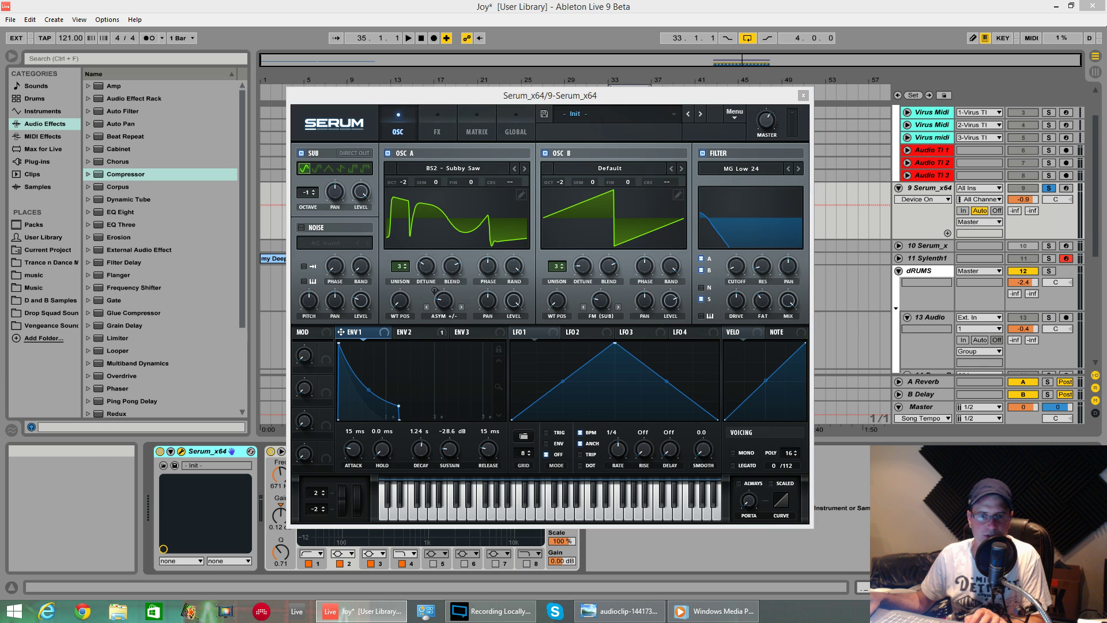
click(734, 269)
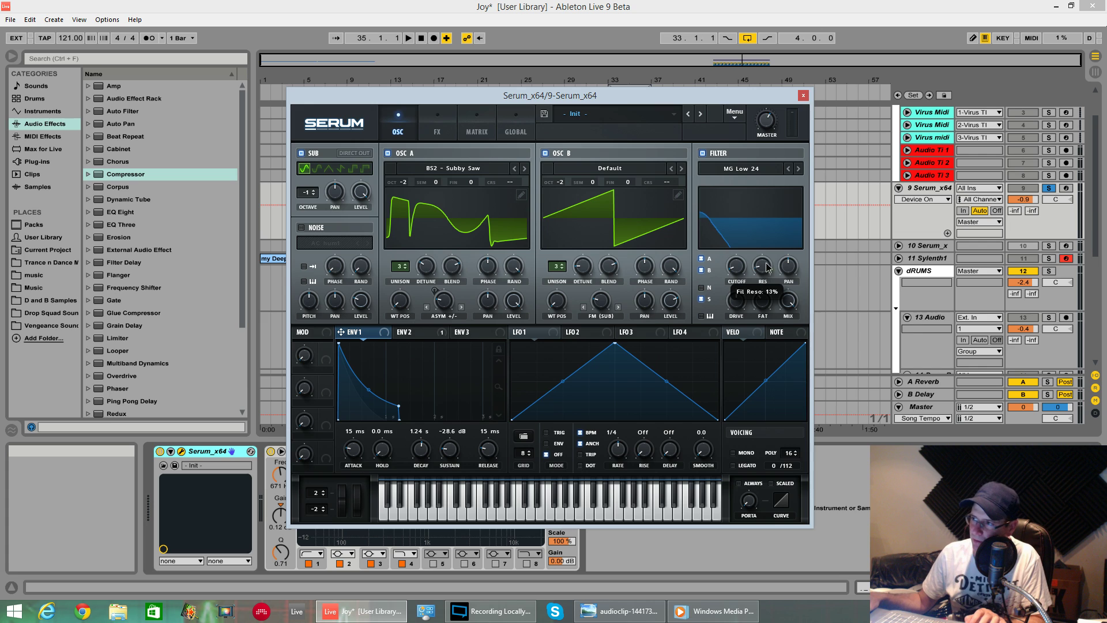
drag(763, 227, 765, 226)
Step: Assign envelope 2 to the filter cutoff, reduce its modulation amount and audition the loop
click(417, 337)
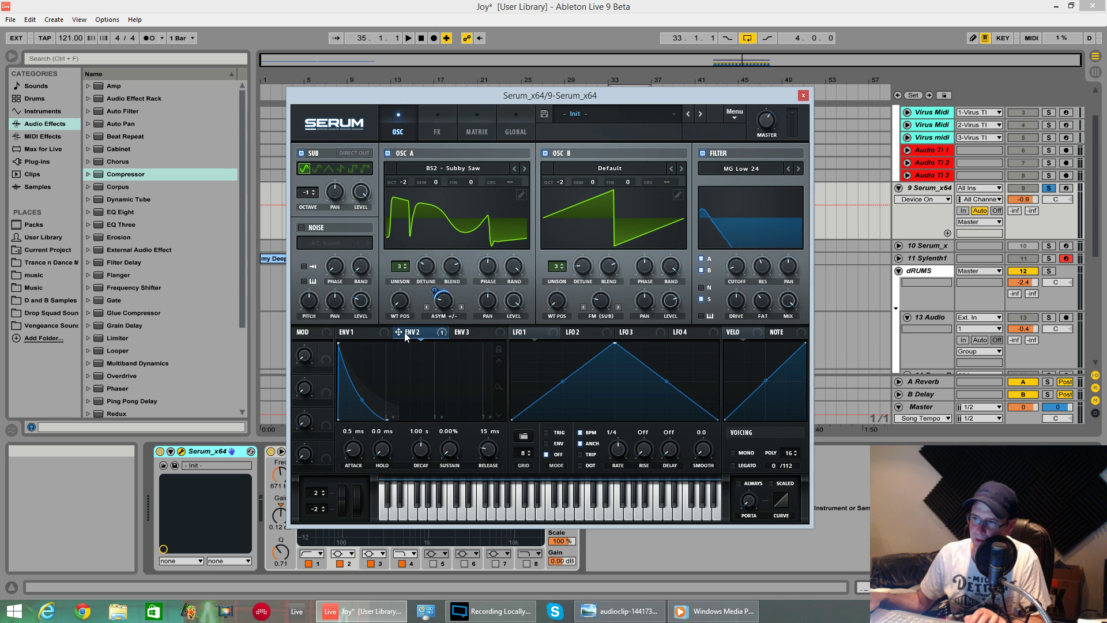
drag(402, 332, 613, 306)
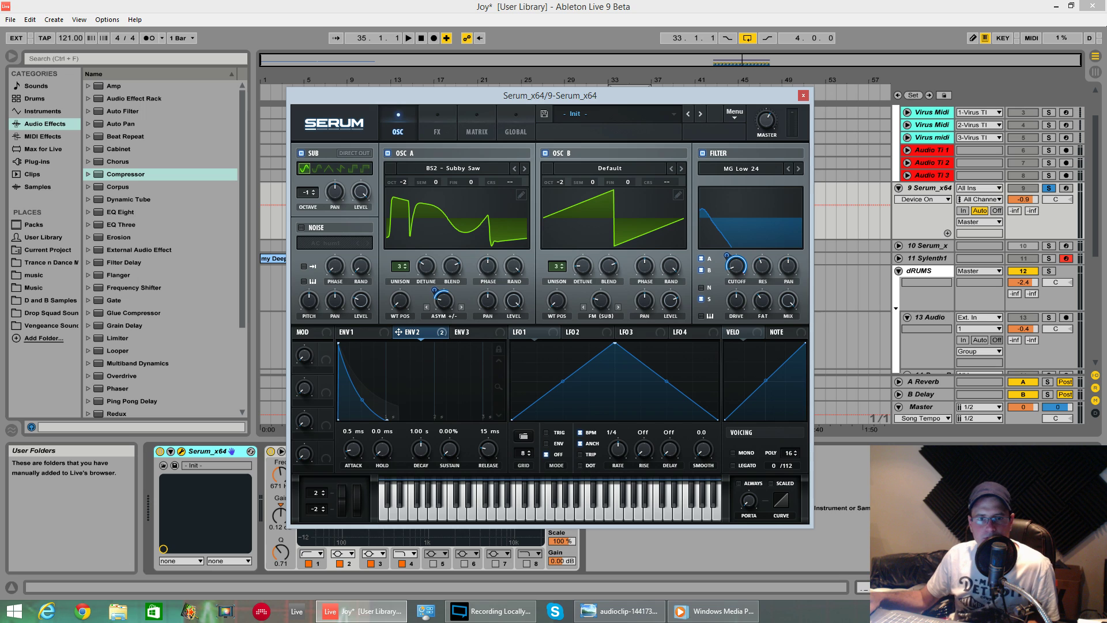
click(47, 325)
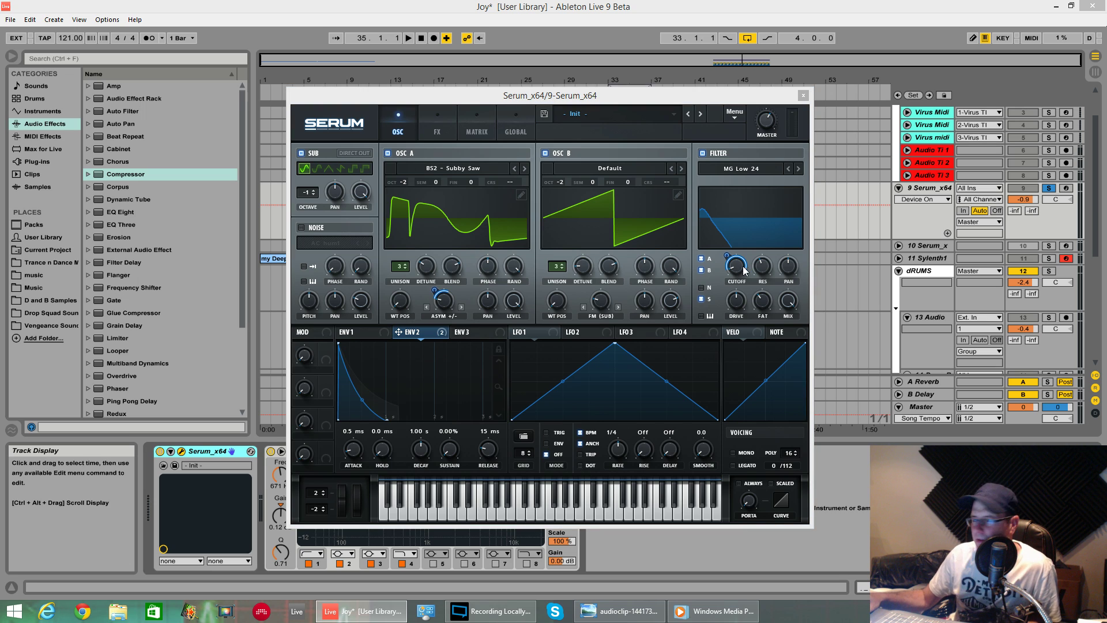
drag(725, 252, 724, 278)
key(space)
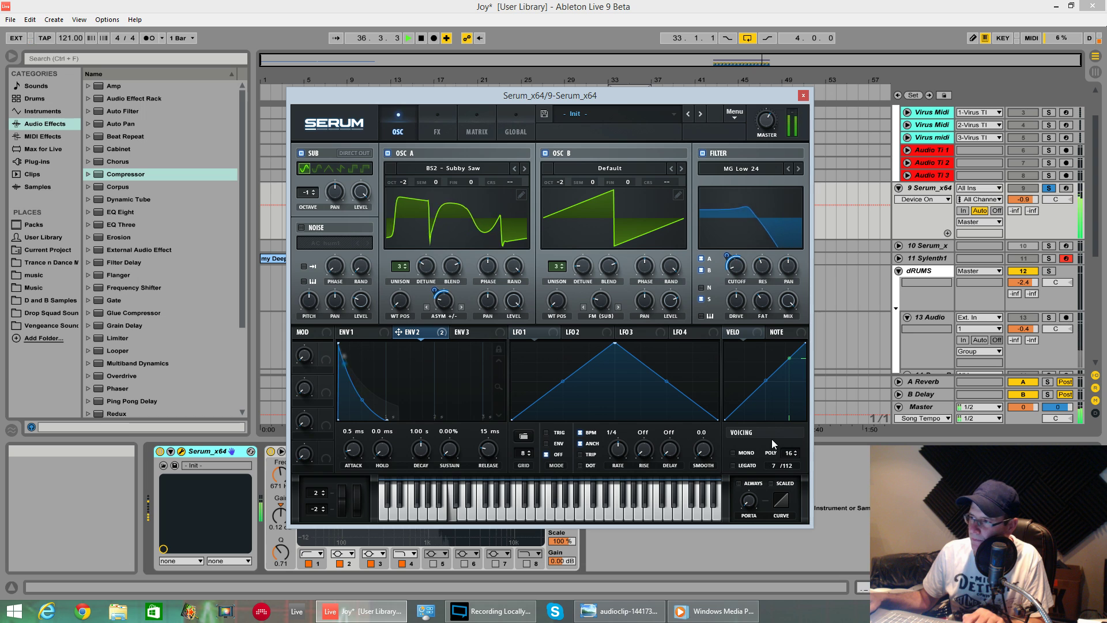
key(space)
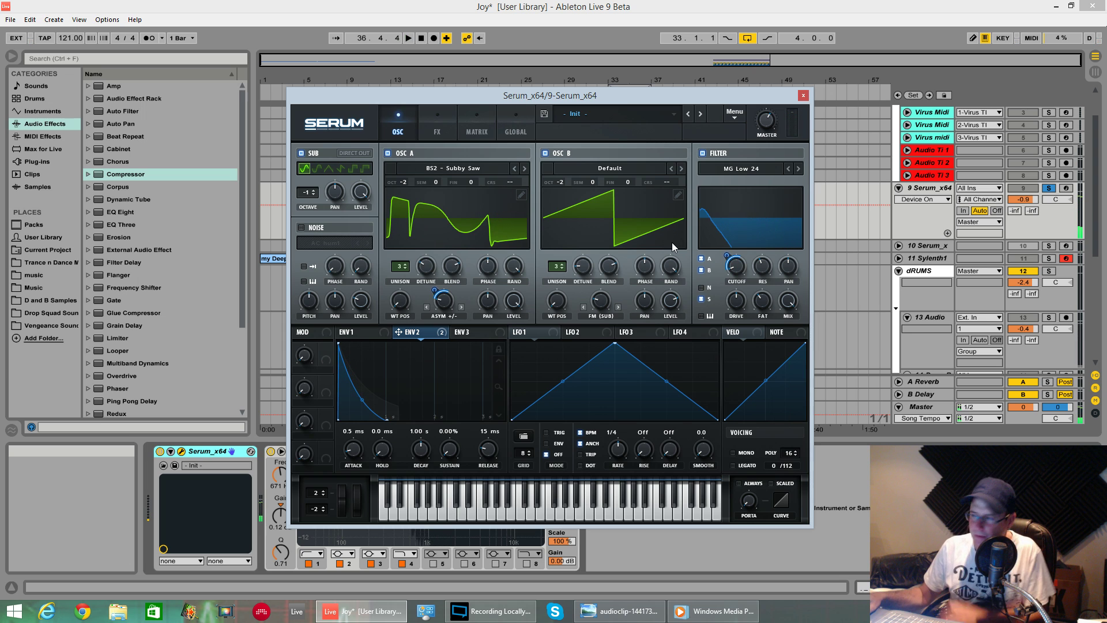
Step: Fine-tune envelope 2's modulation amount on the filter cutoff while auditioning the loop
right_click(728, 255)
click(725, 256)
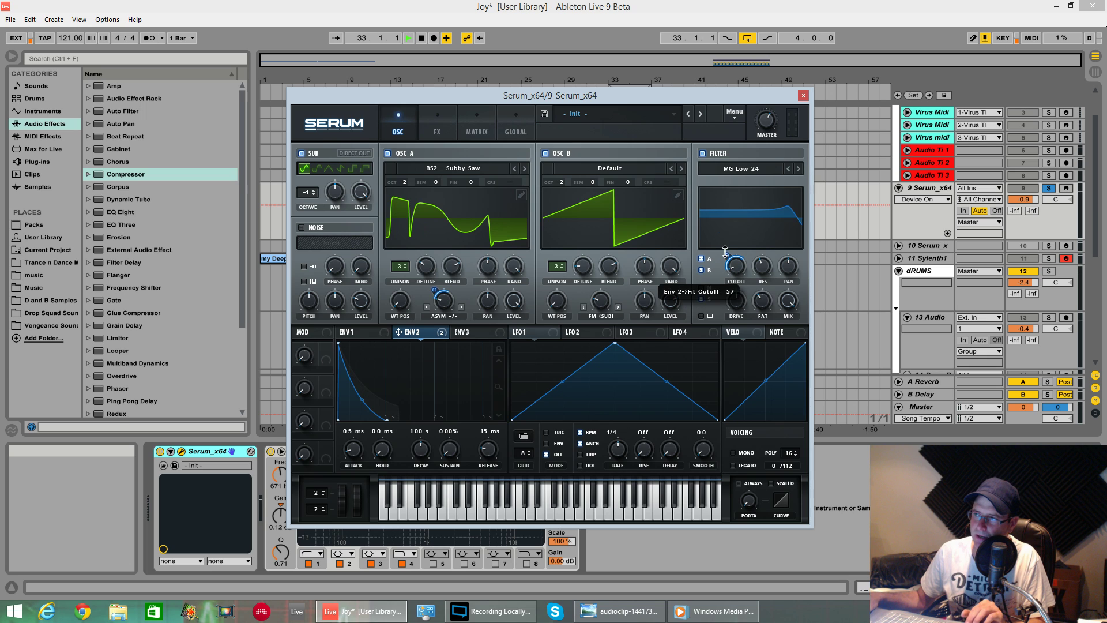
drag(725, 249, 726, 256)
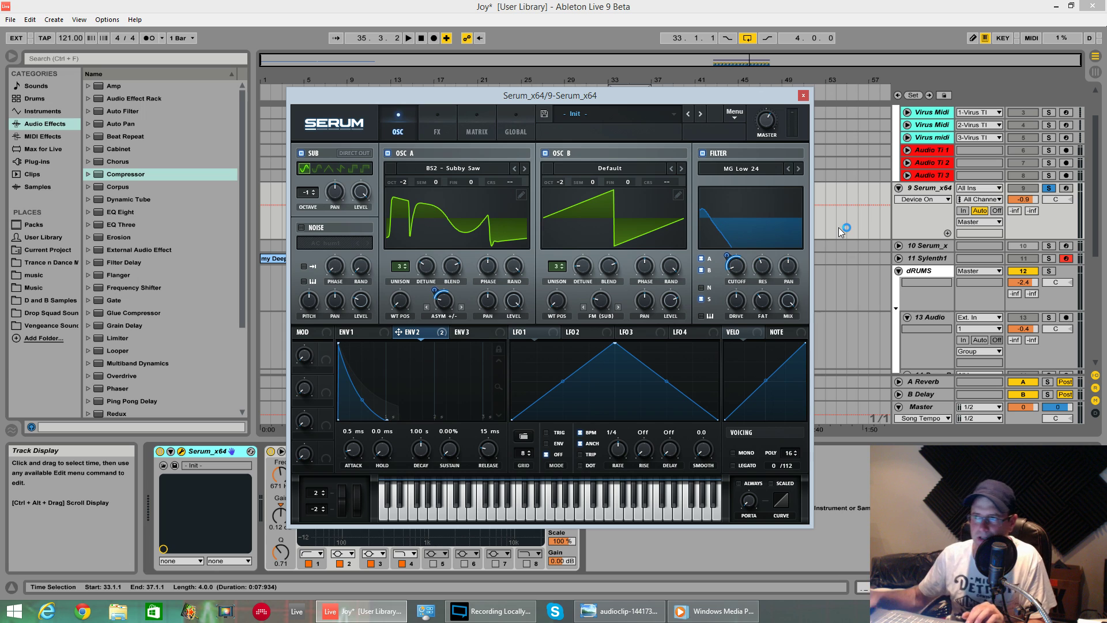
key(space)
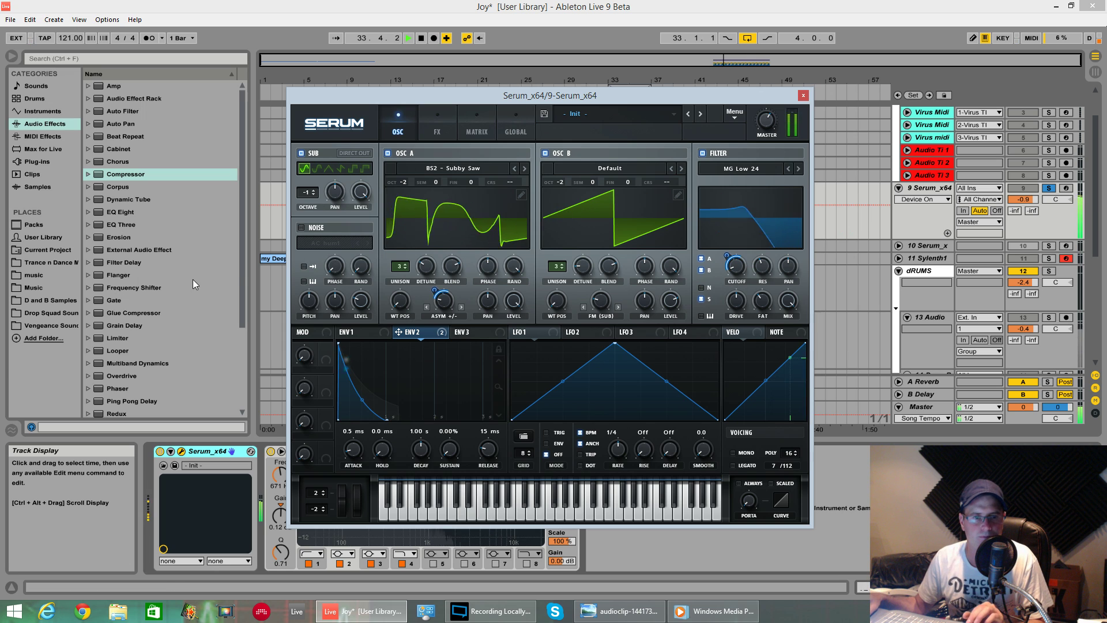
key(space)
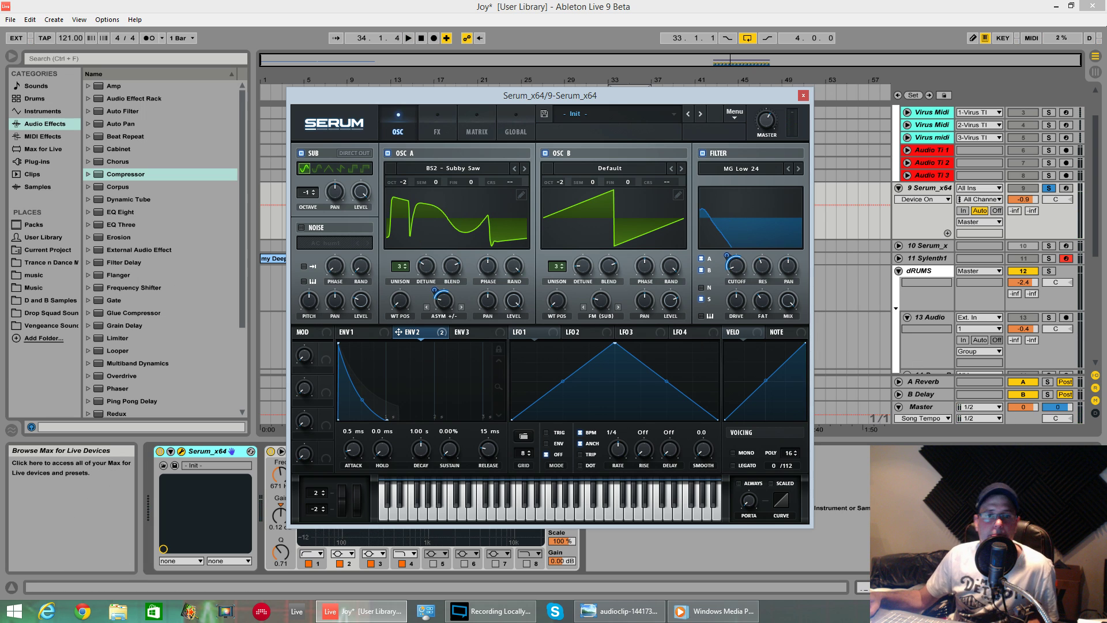
Step: Enable Serum's EQ effect and switch its upper band to the peak shape
click(440, 128)
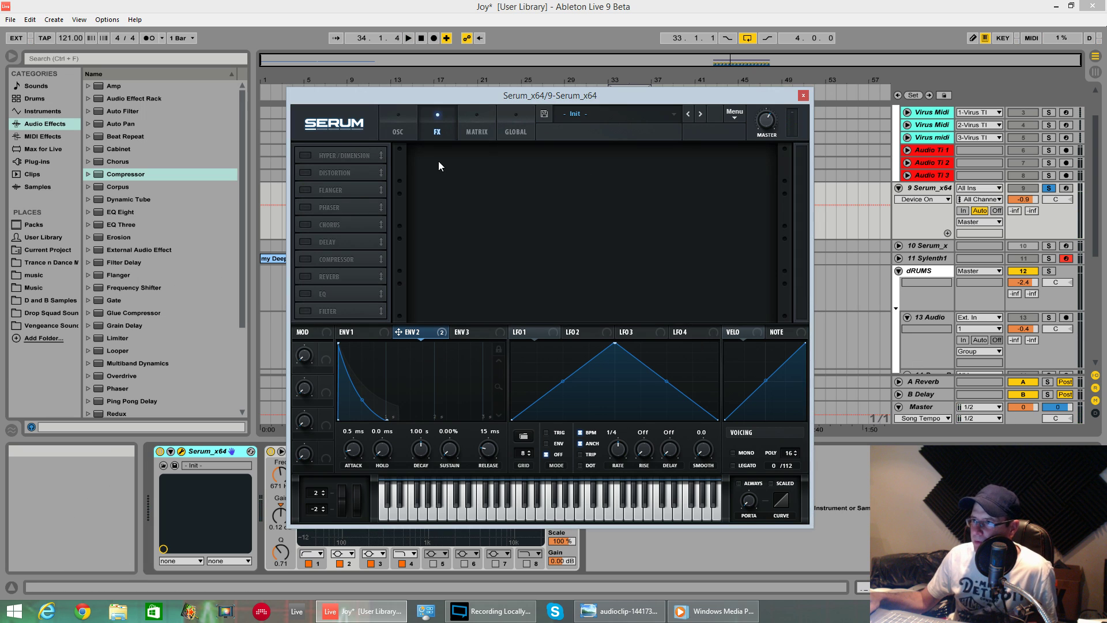
click(305, 294)
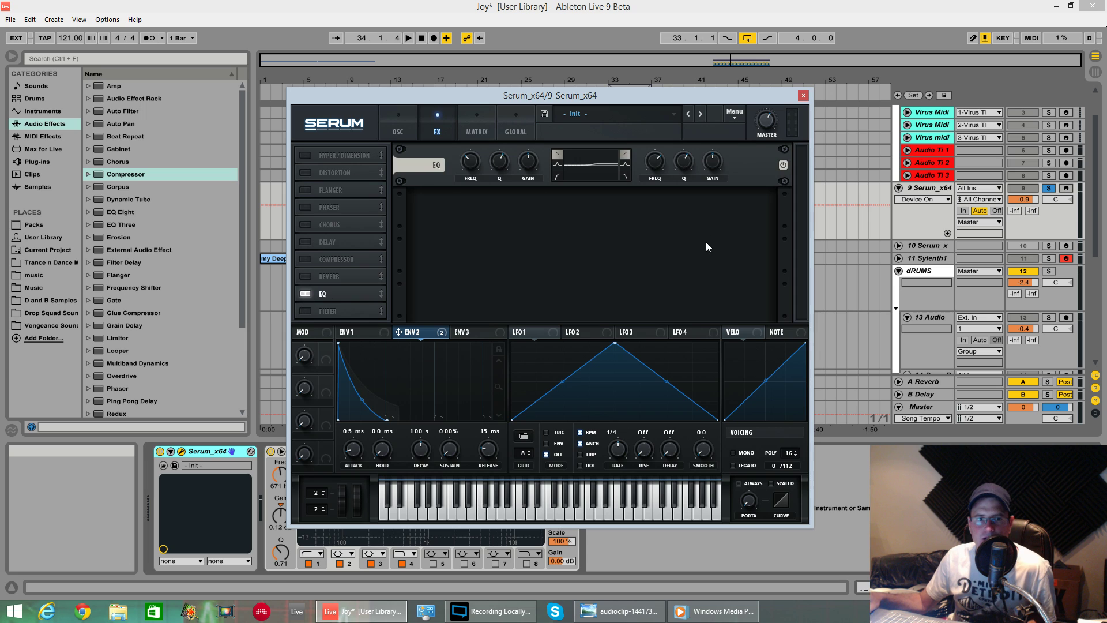
click(625, 164)
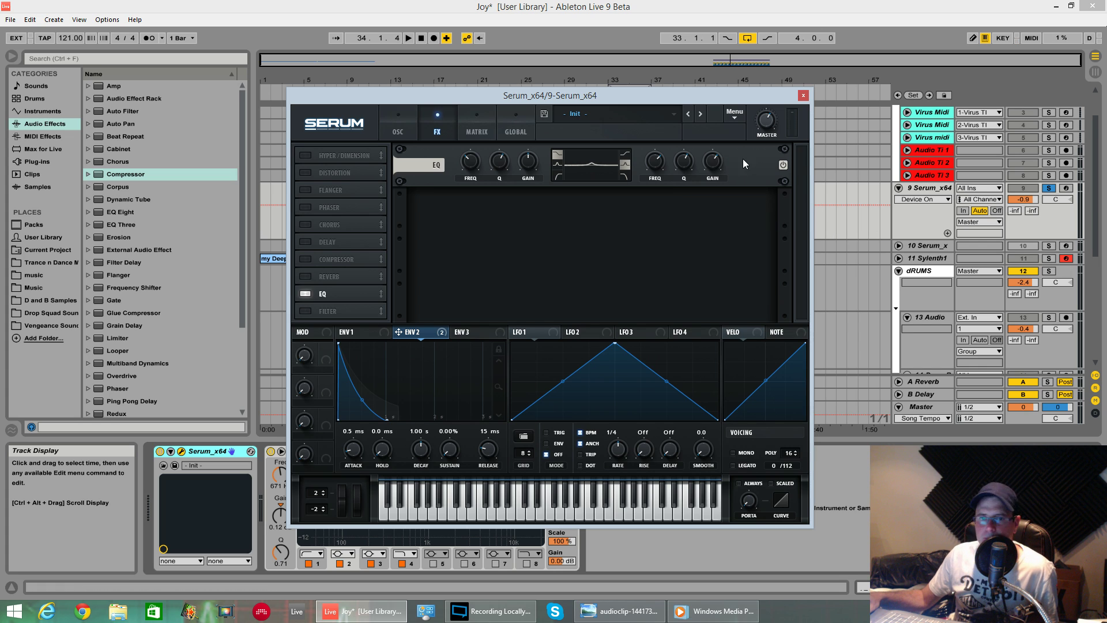
Step: Set the EQ upper band's frequency to about 258 Hz while auditioning the loop
mouse_move(687, 168)
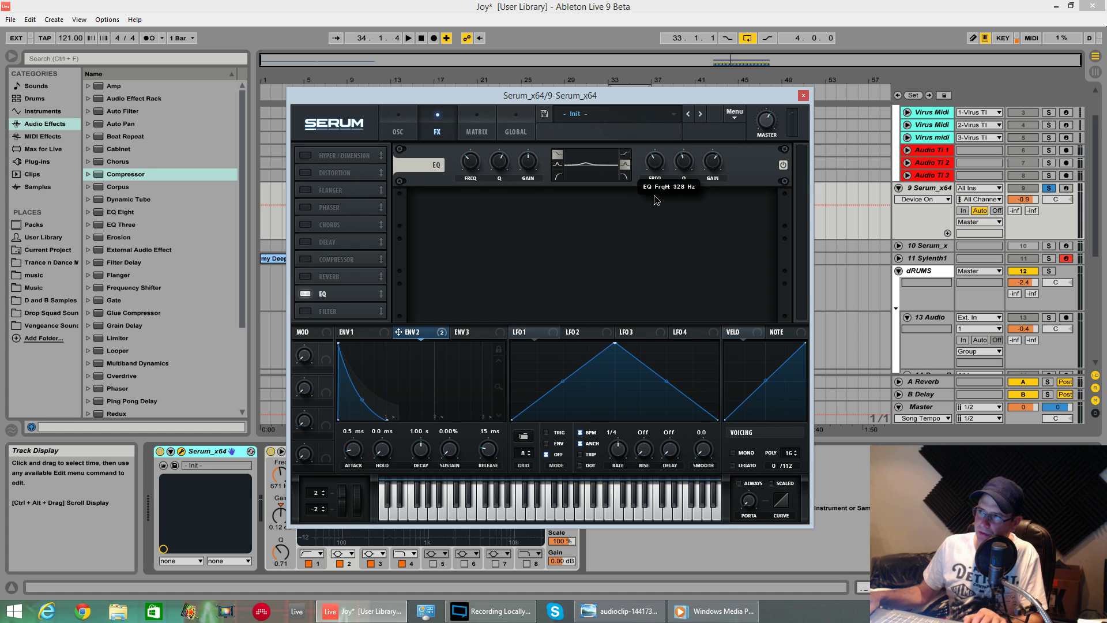
key(space)
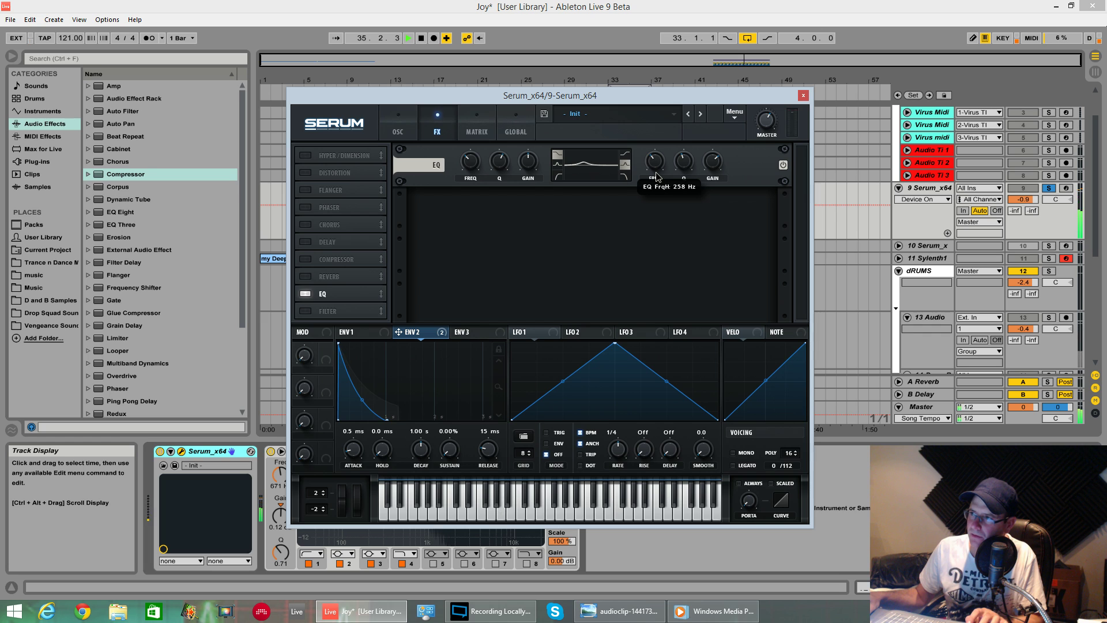
click(45, 124)
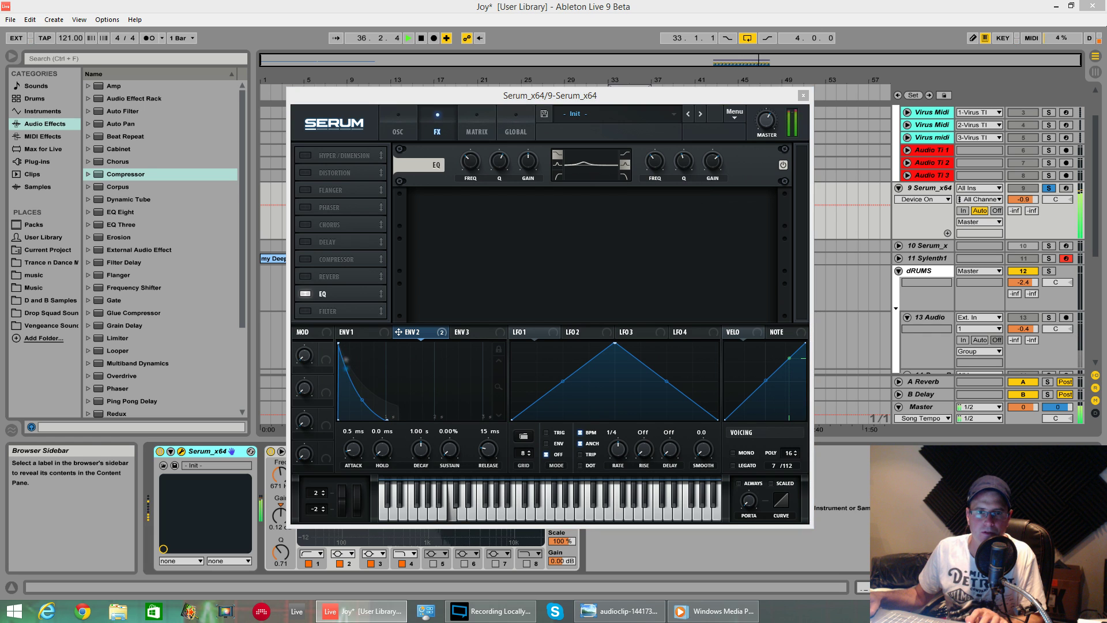
drag(656, 161, 660, 166)
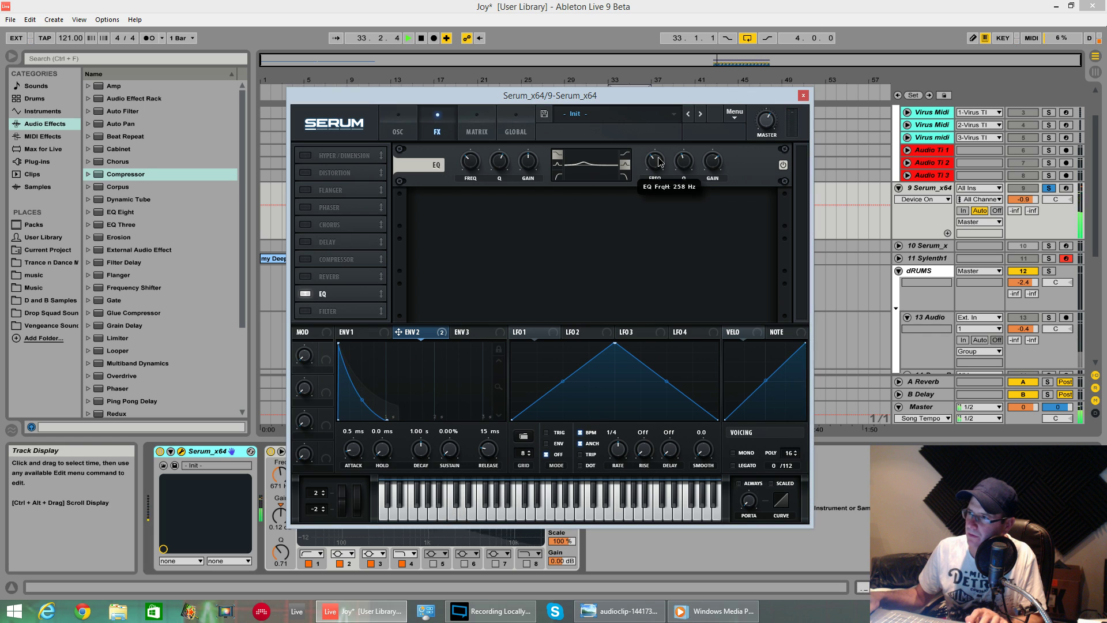
key(space)
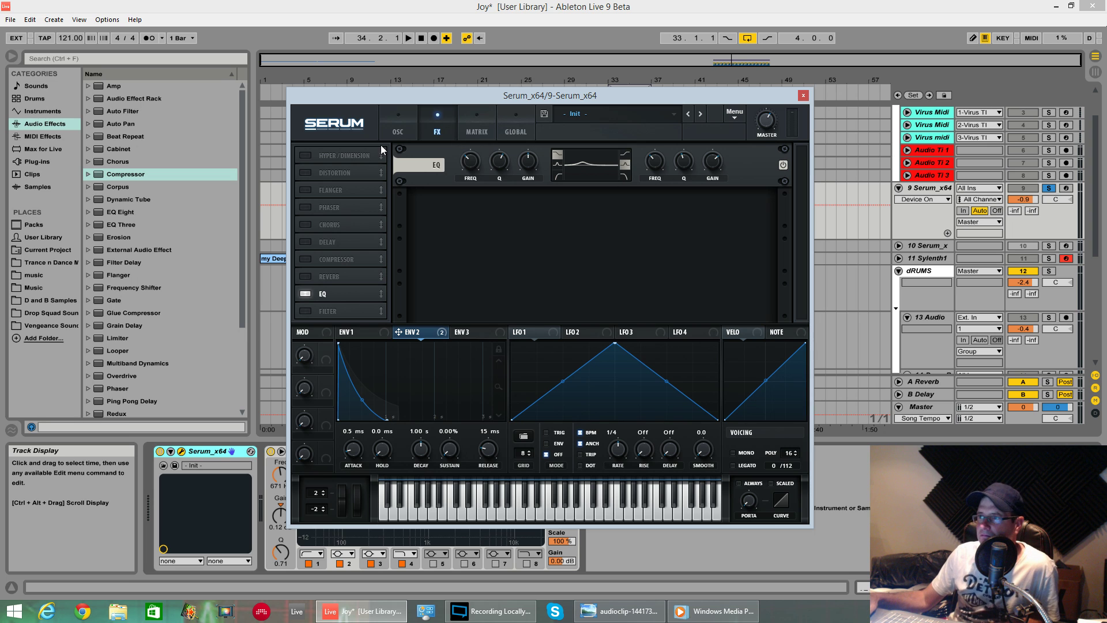
Step: Play the bass unsoloed together with the other tracks and adjust Serum's master volume to about 57%
click(398, 126)
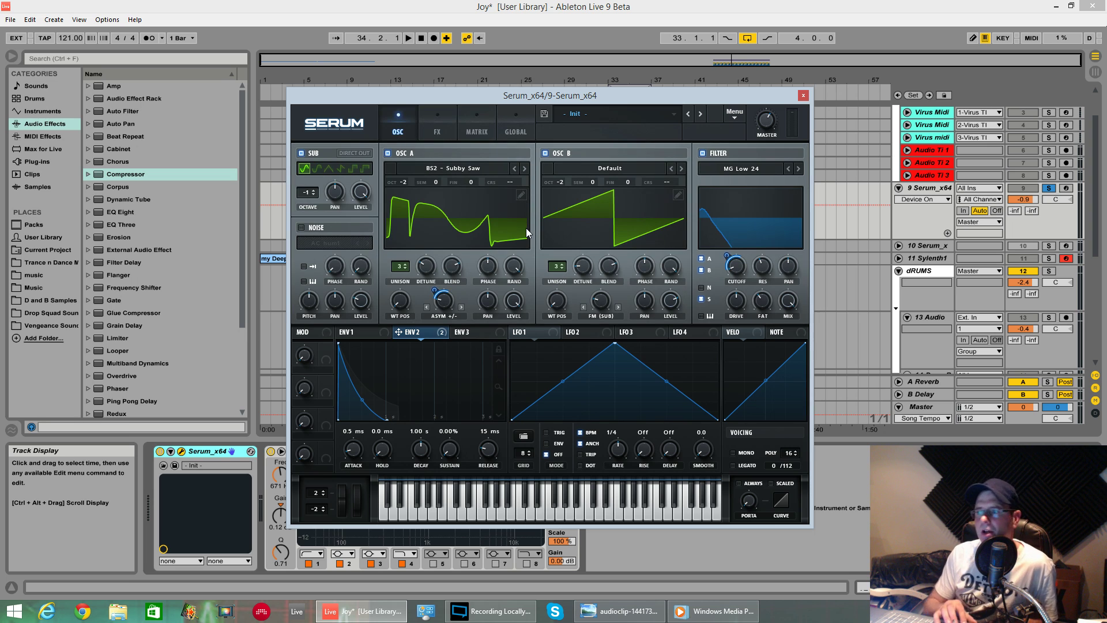
key(space)
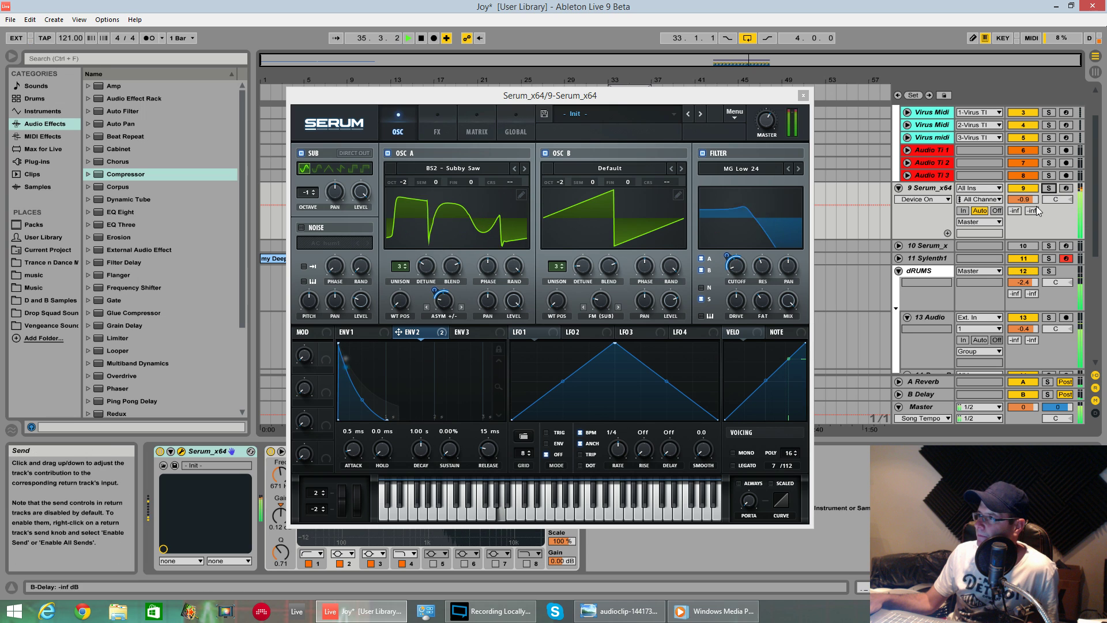
mouse_move(763, 134)
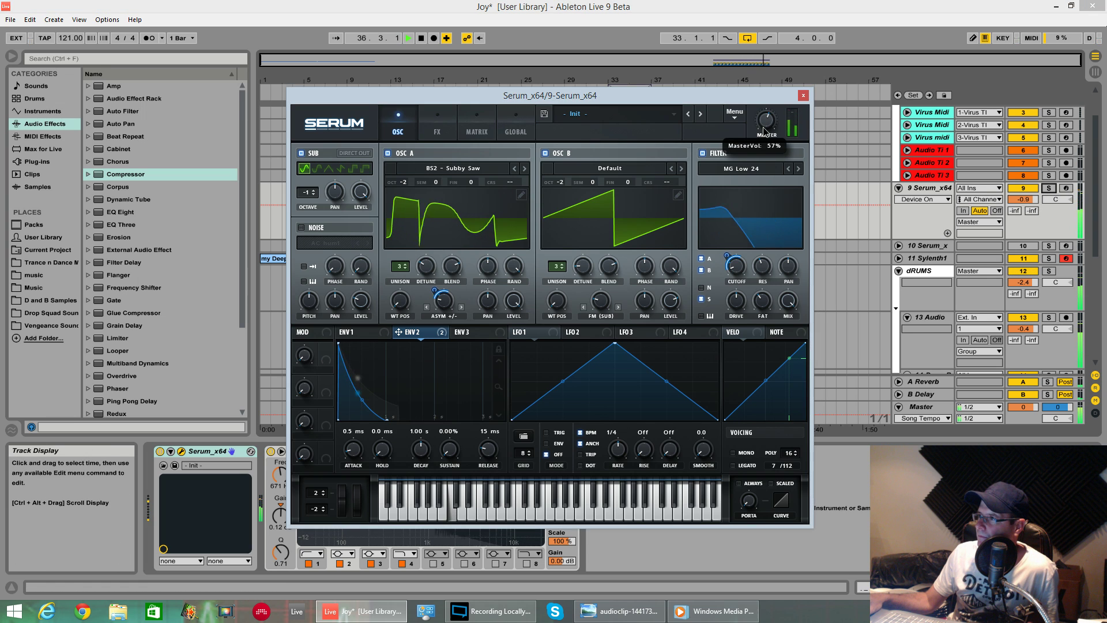
drag(763, 133, 764, 136)
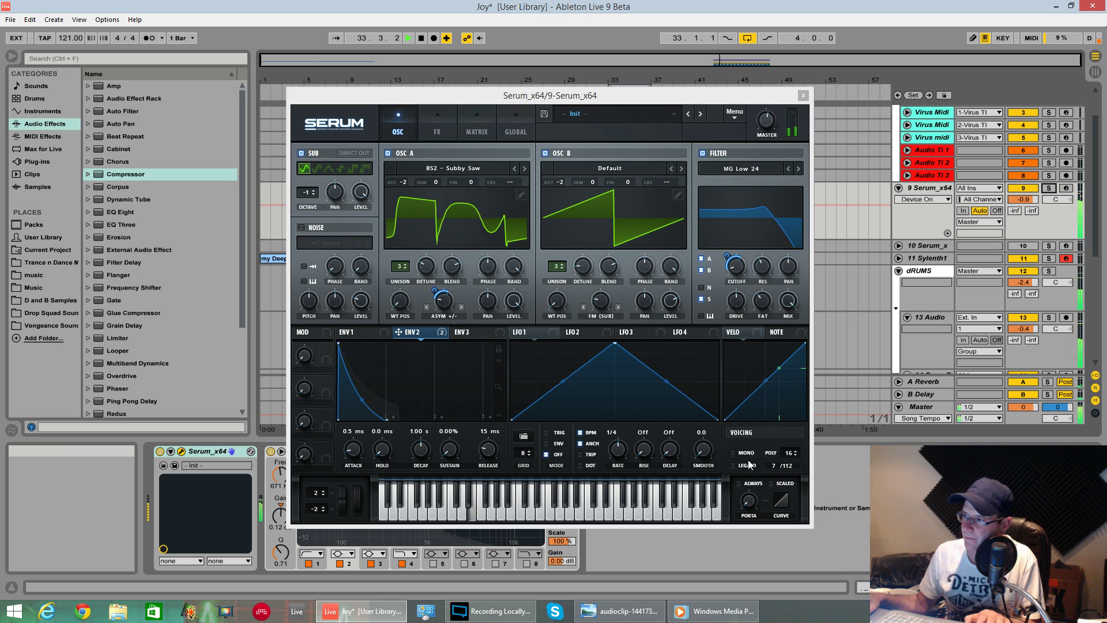
Step: Switch Serum's voicing to mono
click(731, 454)
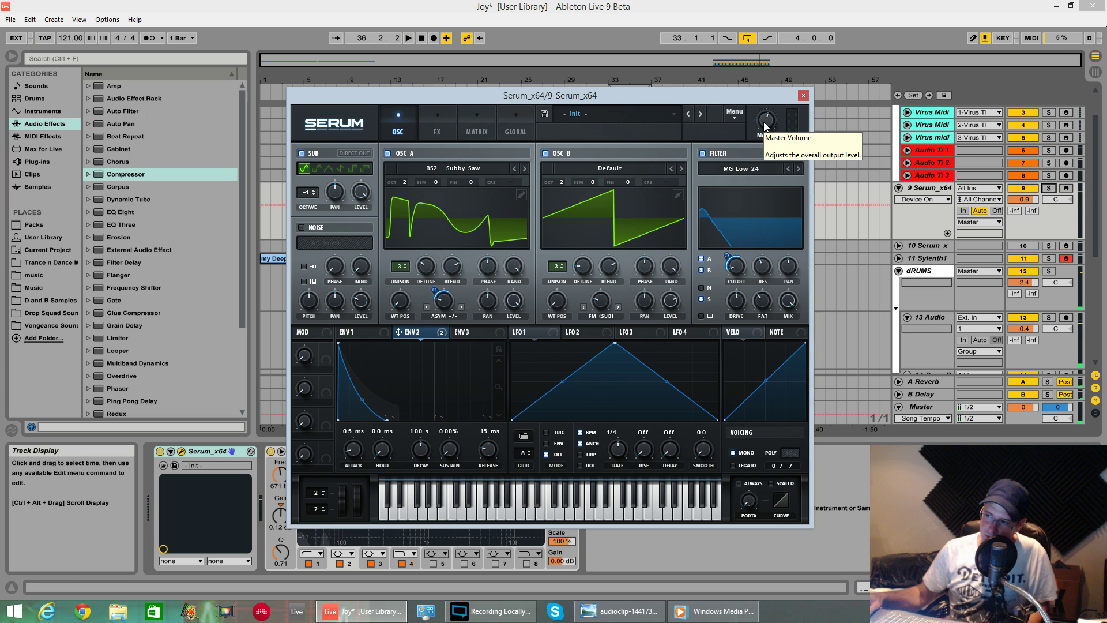
click(733, 454)
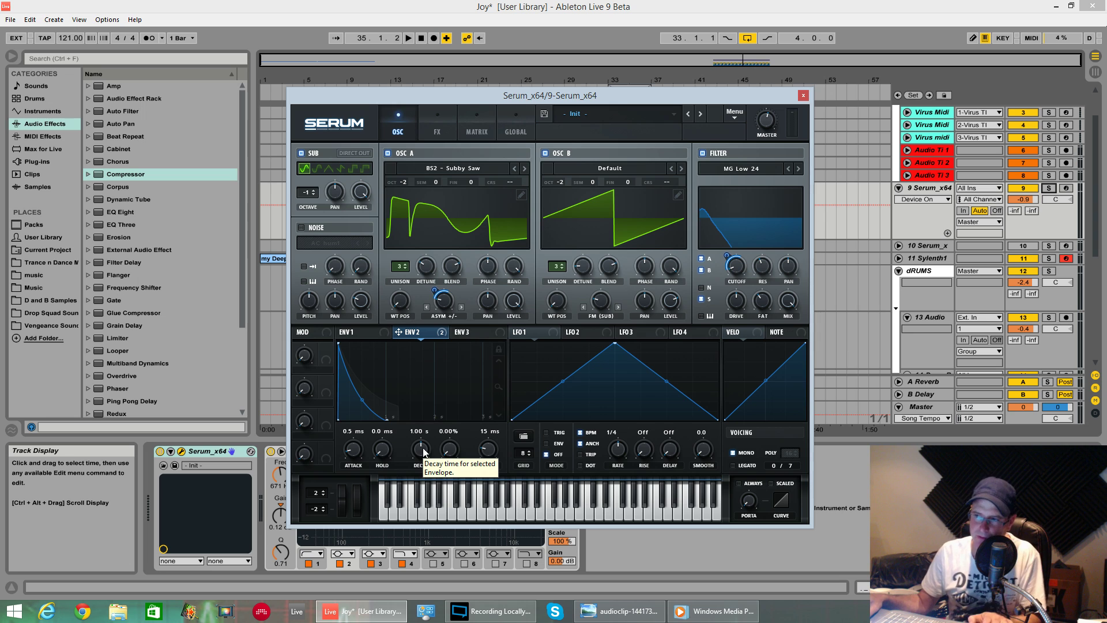
Step: Set envelope 2's decay to 1.09 s while auditioning the full mix, and move the Serum window to uncover the EQ Eight device
mouse_move(423, 451)
mouse_down()
mouse_move(424, 465)
mouse_move(422, 439)
mouse_move(409, 444)
mouse_up()
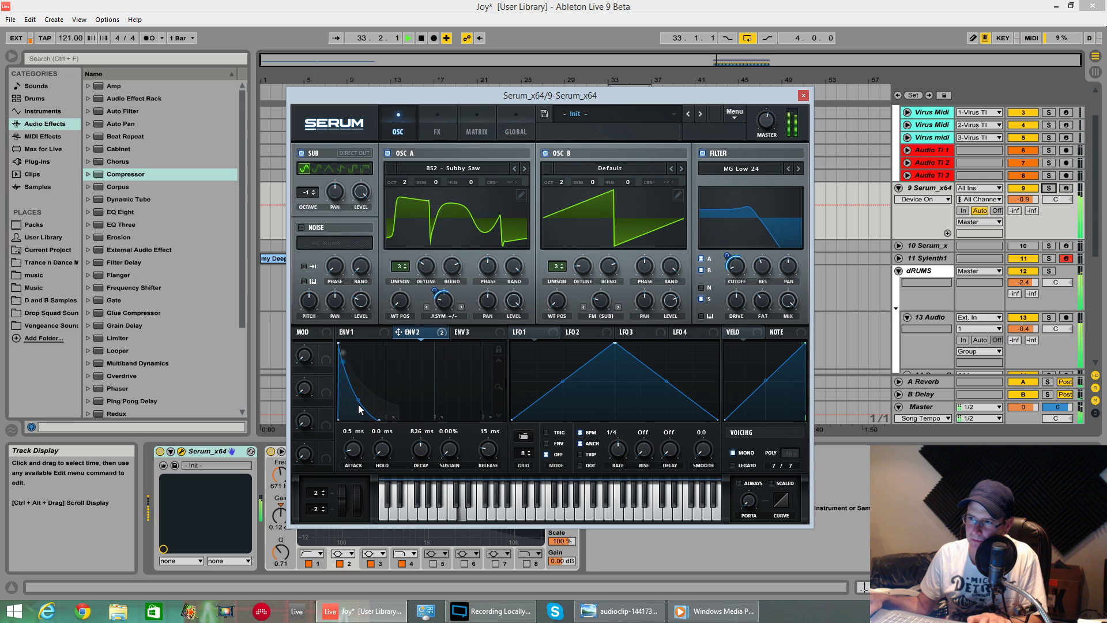
drag(418, 454, 417, 446)
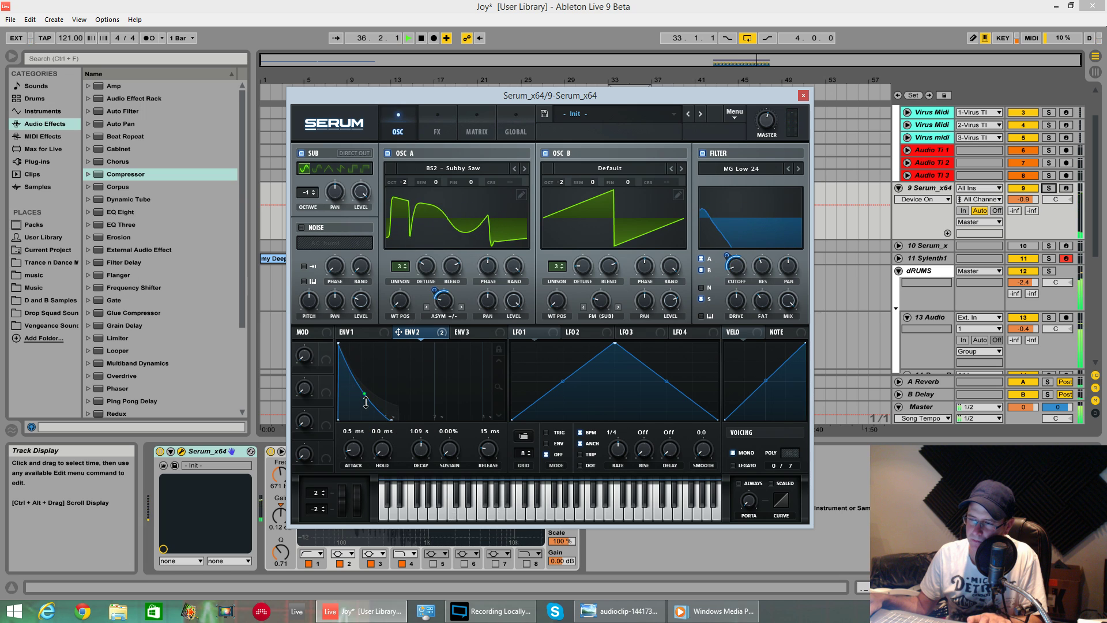
key(space)
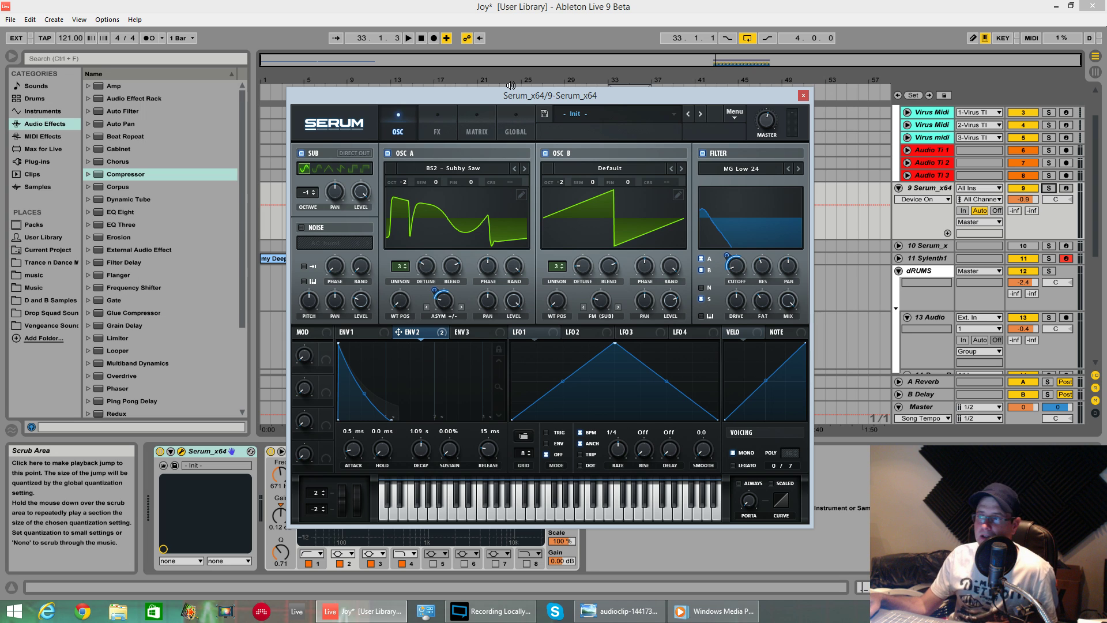
drag(615, 101, 655, 95)
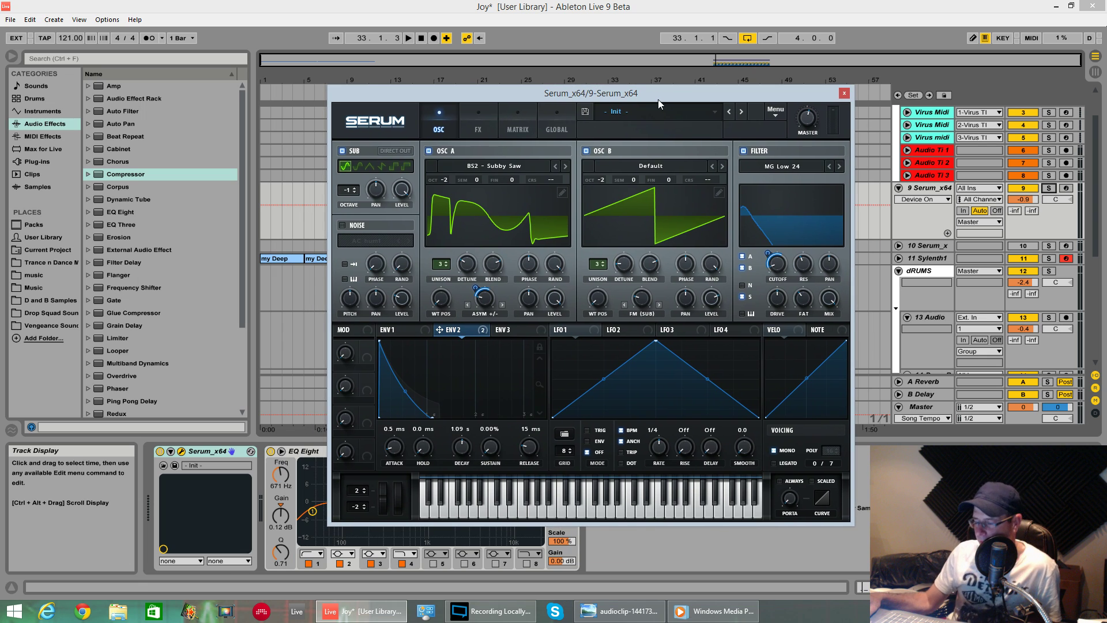